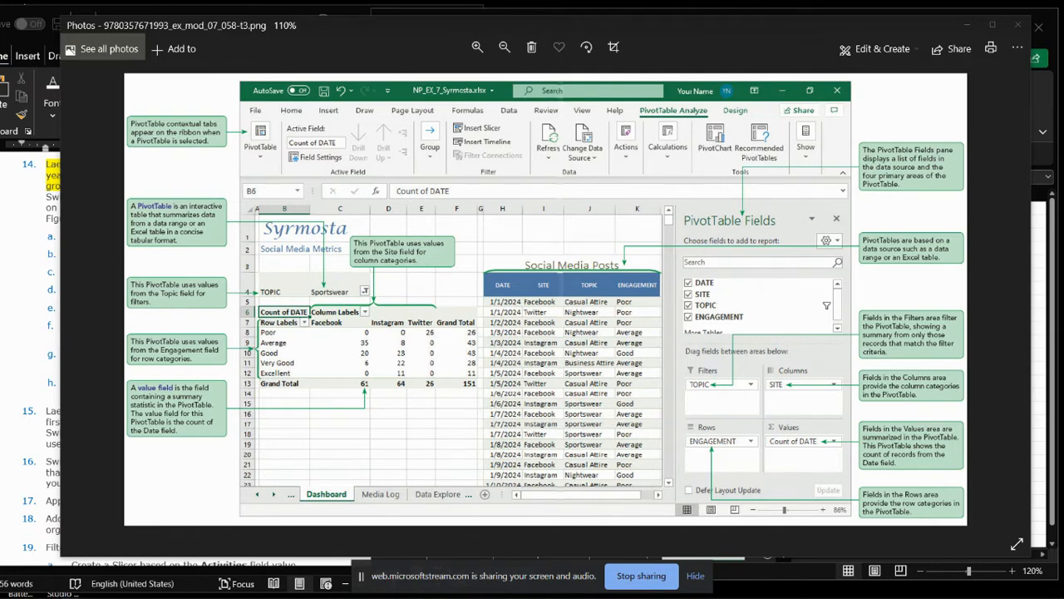
Close the PivotTable reference image and switch to the Academic PivotTable worksheet in the Excel workbook, checking the task 14 instructions
key("alt+F4")
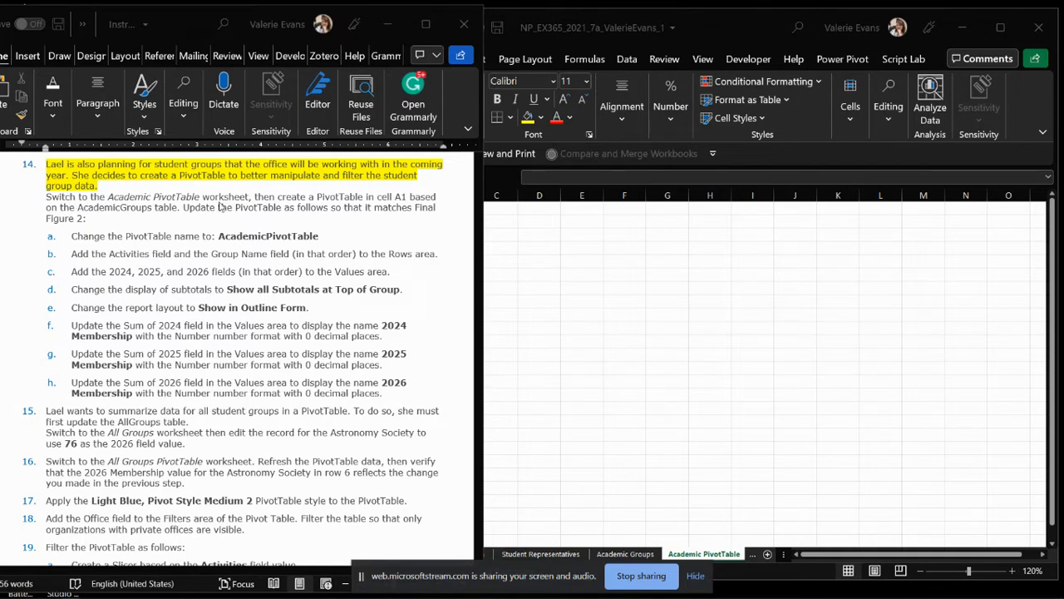
left_click(590, 395)
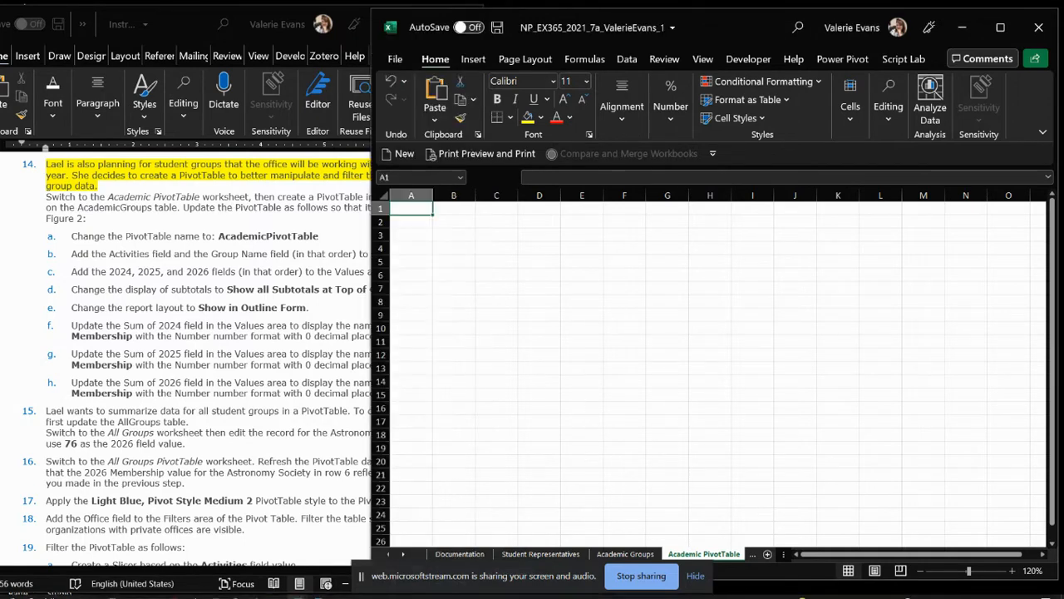
left_click(708, 556)
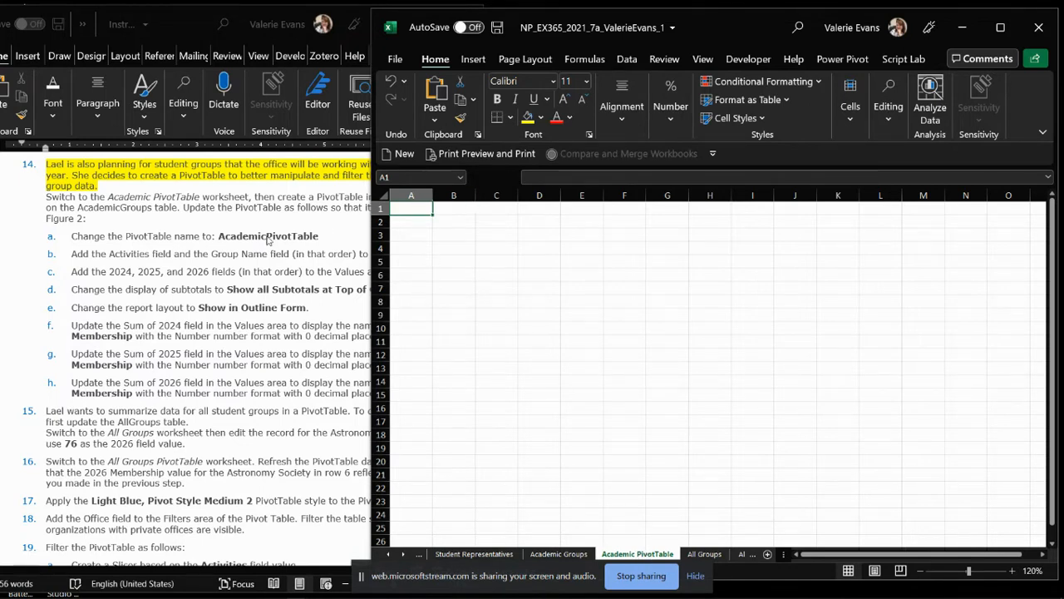
left_click(208, 252)
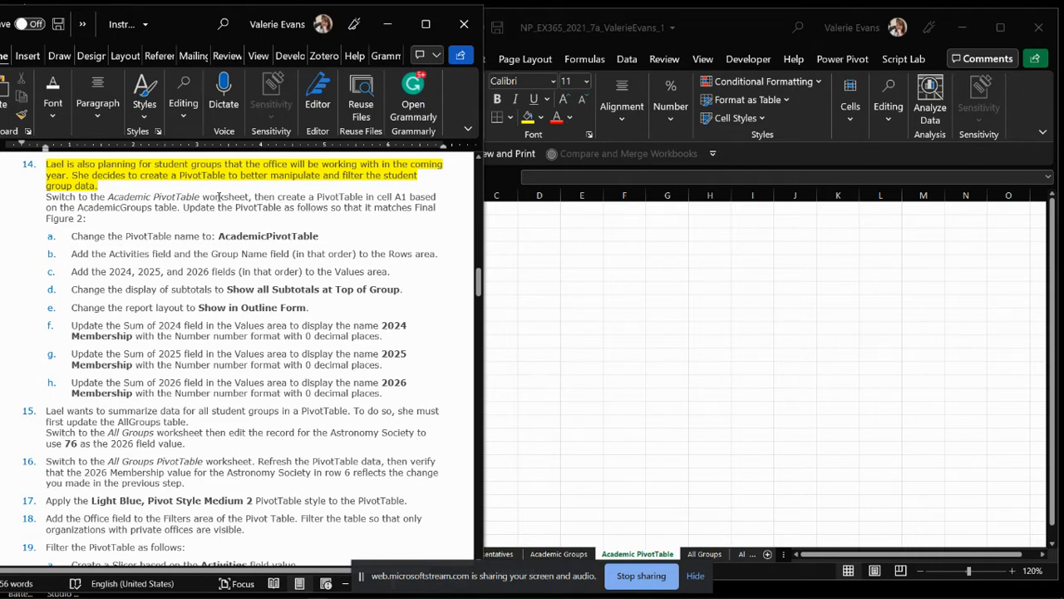
left_click(486, 296)
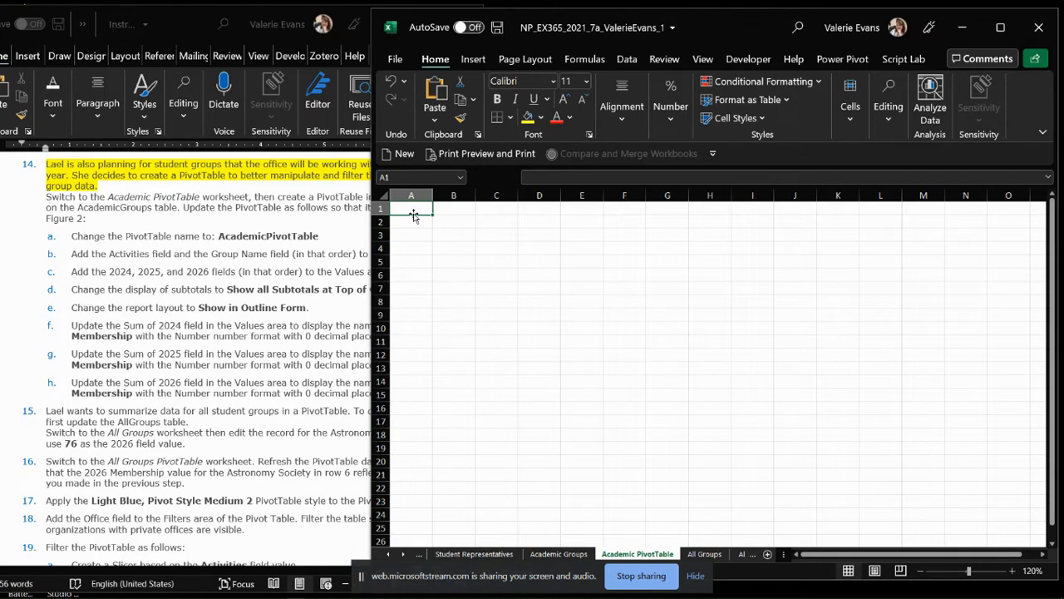
Create a PivotTable in cell A1 of the Academic PivotTable worksheet, based on the AcademicGroups table from the Academic Groups worksheet
left_click(472, 60)
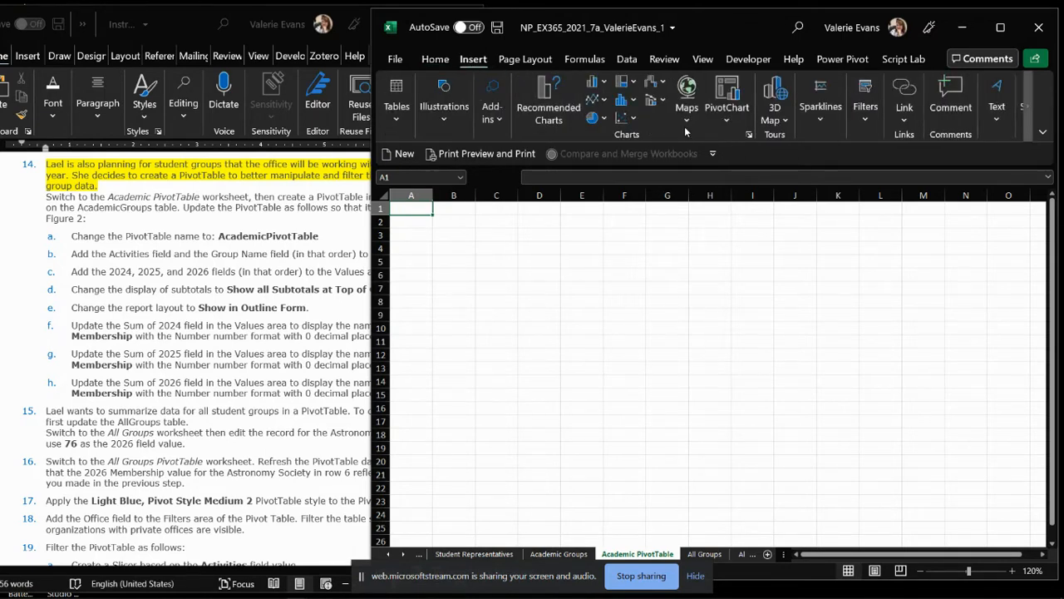
left_click(398, 122)
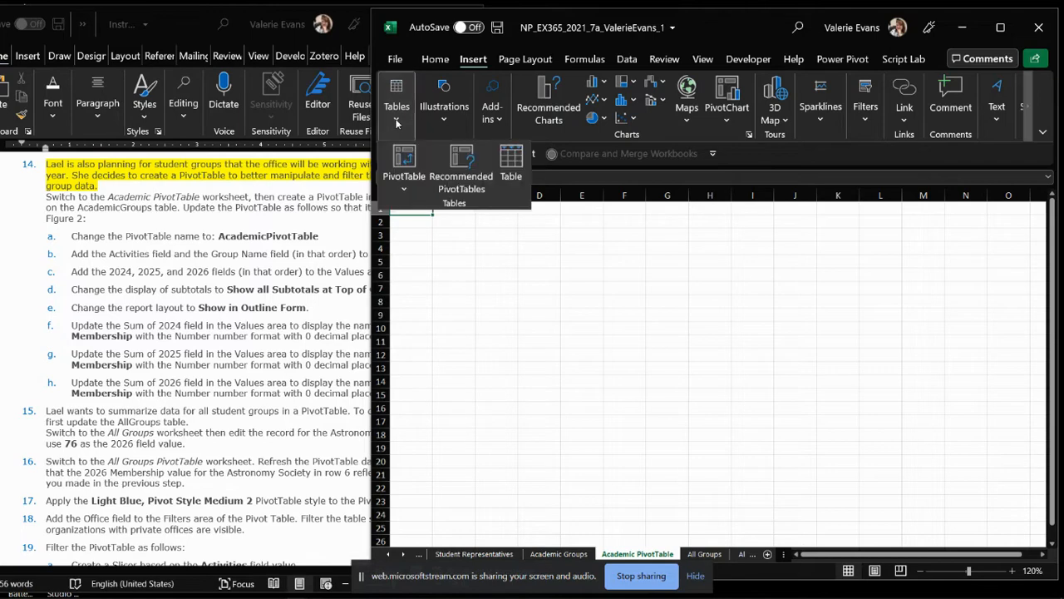
left_click(406, 160)
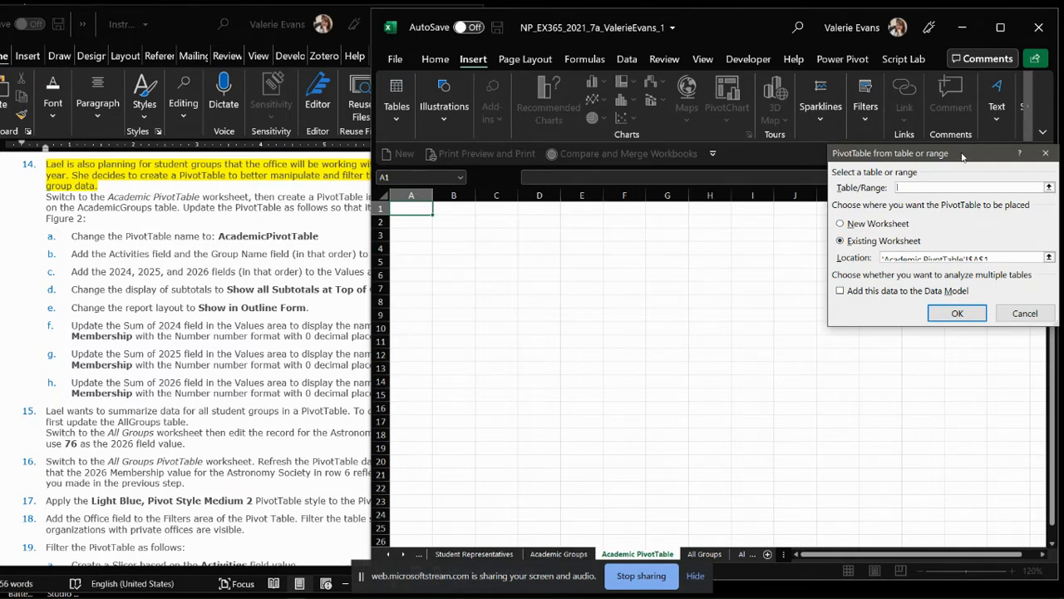
left_click_drag(964, 158, 917, 157)
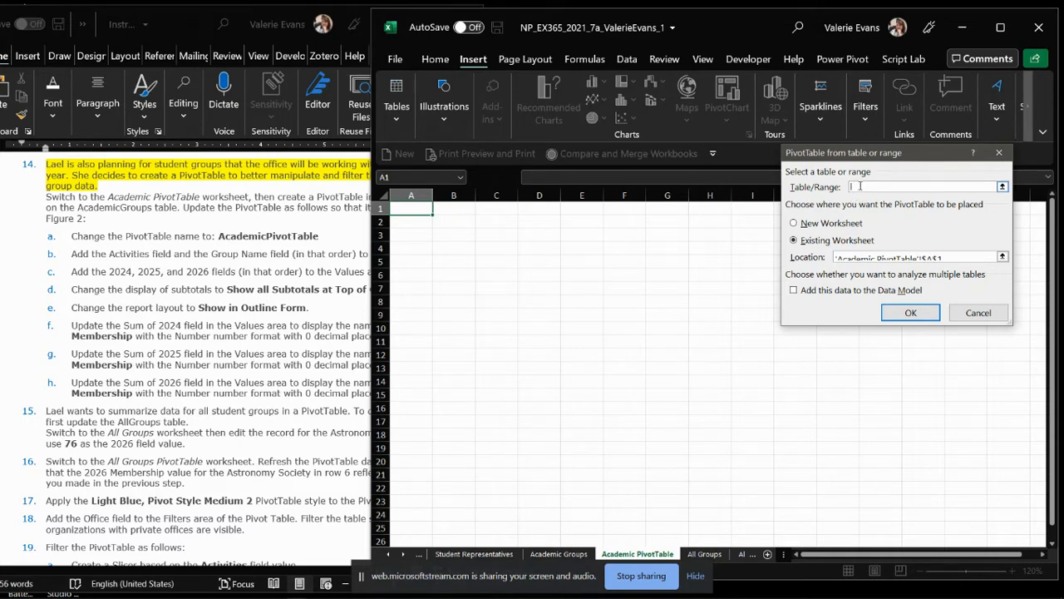
left_click(557, 554)
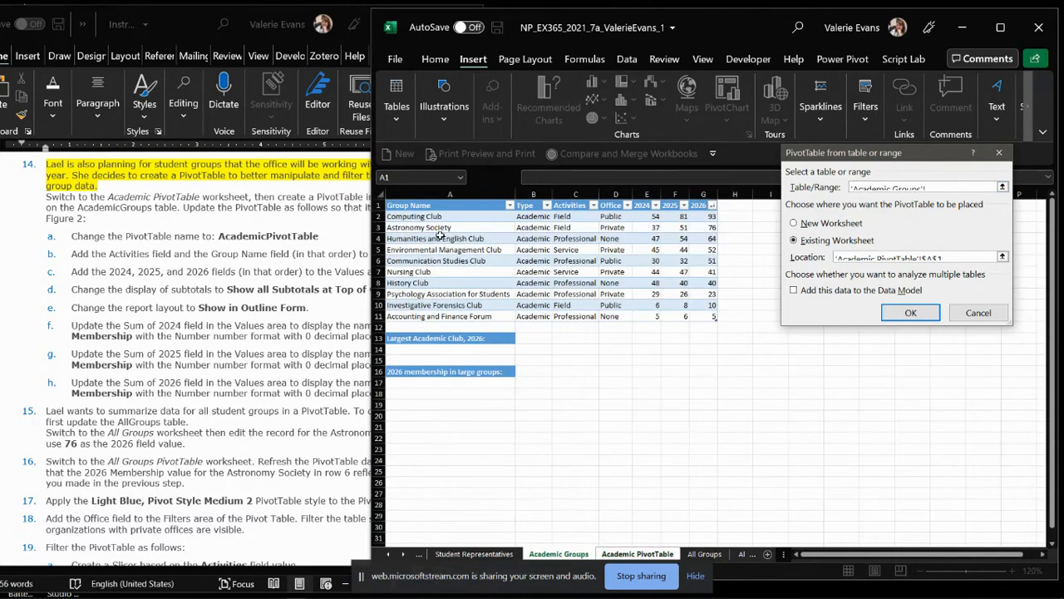
left_click_drag(437, 206, 697, 314)
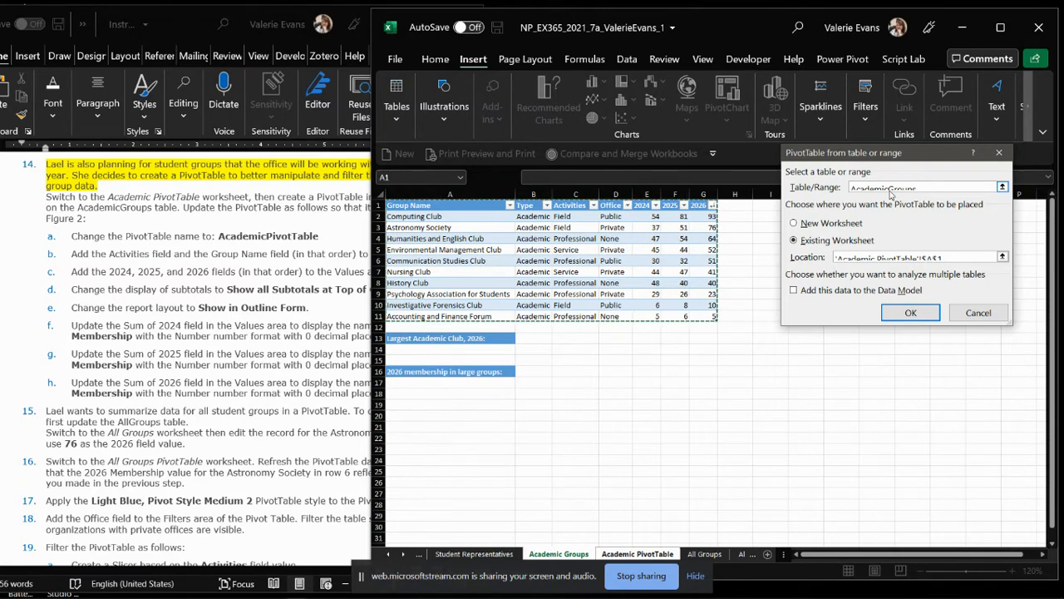
left_click(921, 314)
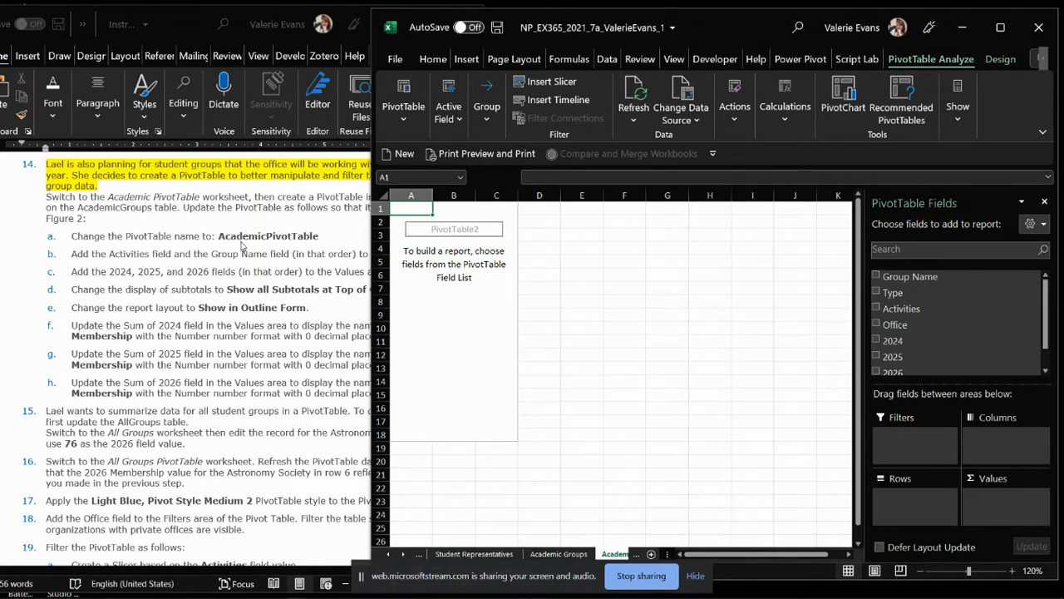
Widen the workbook window over the instructions document to make more room for the PivotTable commands
left_click(432, 226)
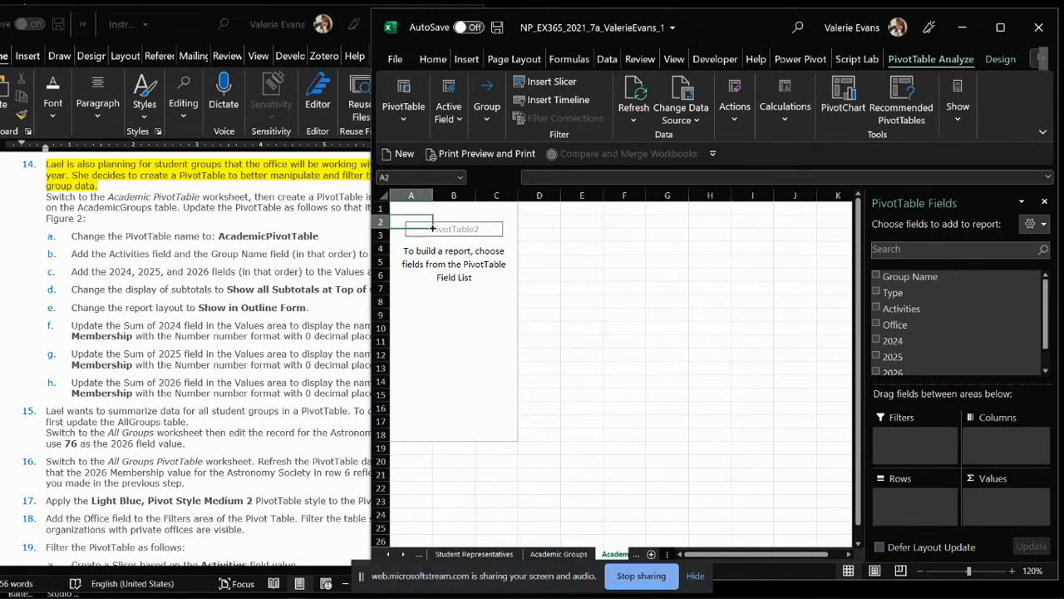
left_click(402, 121)
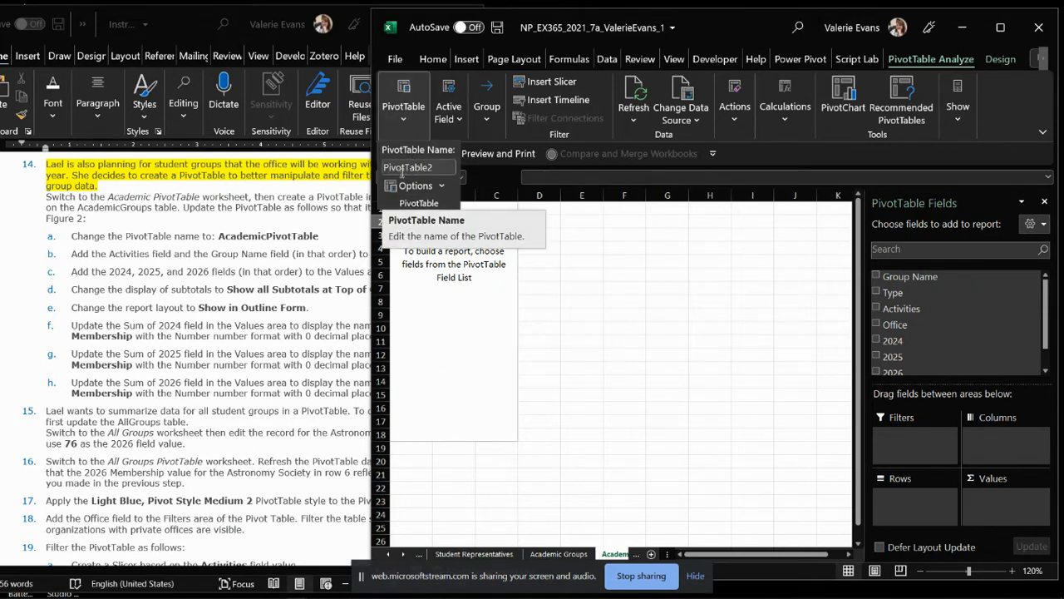
left_click(424, 99)
left_click_drag(371, 160, 158, 159)
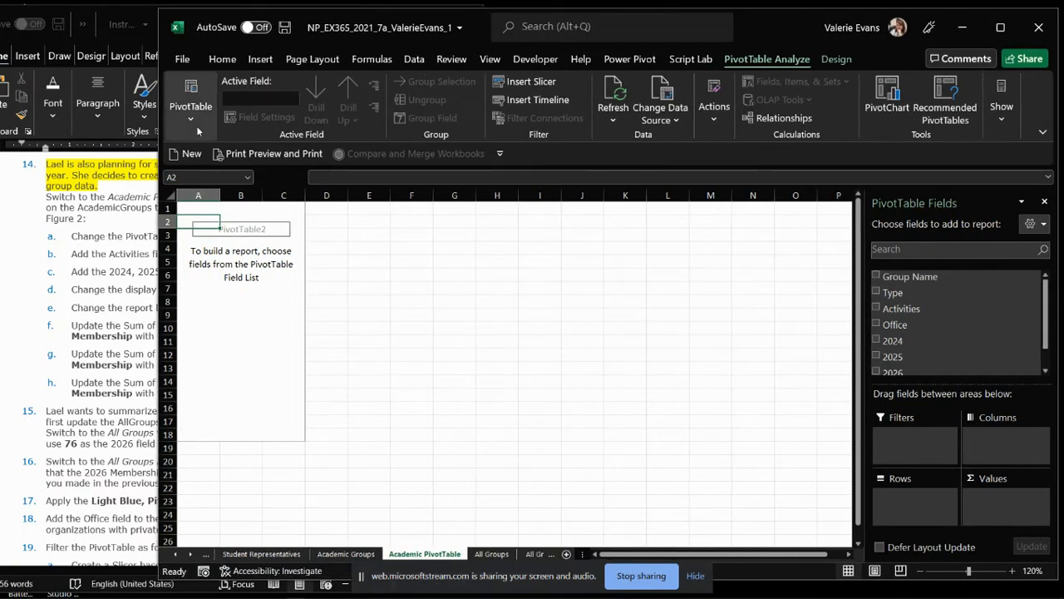
Rename the PivotTable as AcademicPivotTable, copying the name from item a of the Word instructions
left_click(200, 208)
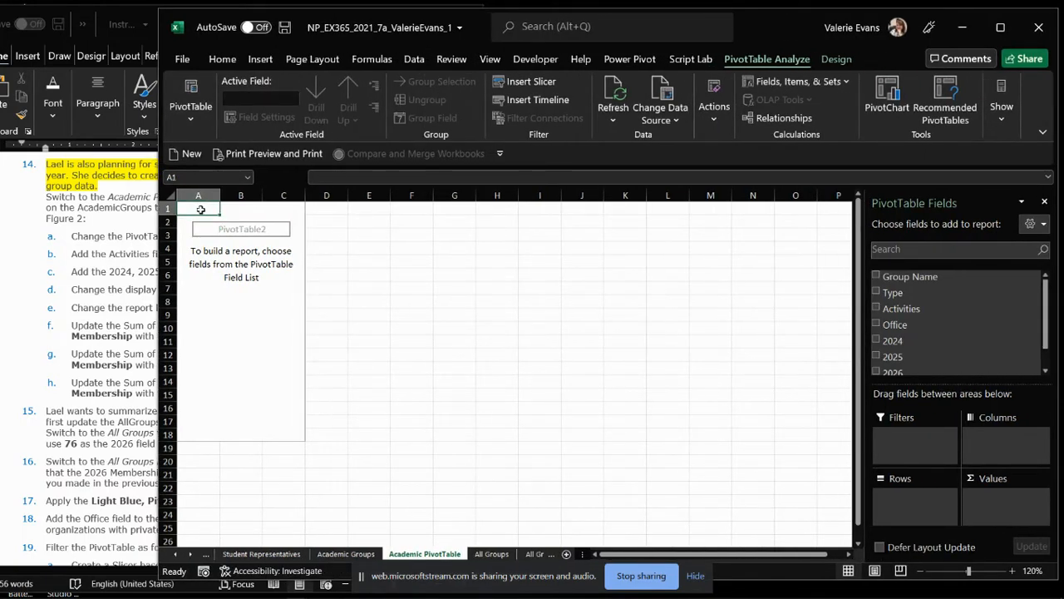
left_click(194, 111)
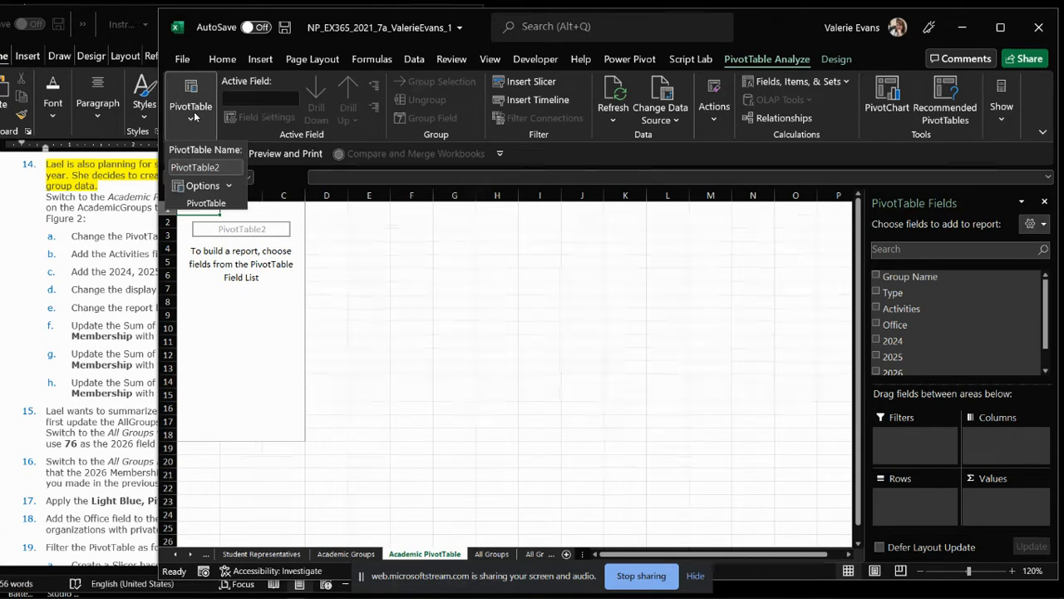
left_click(226, 167)
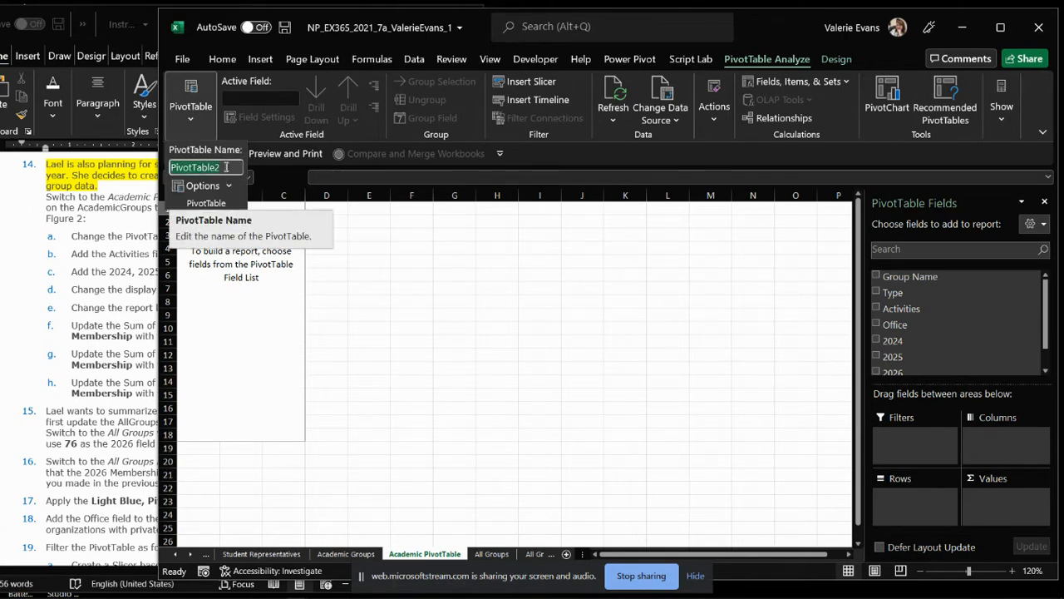
left_click(77, 265)
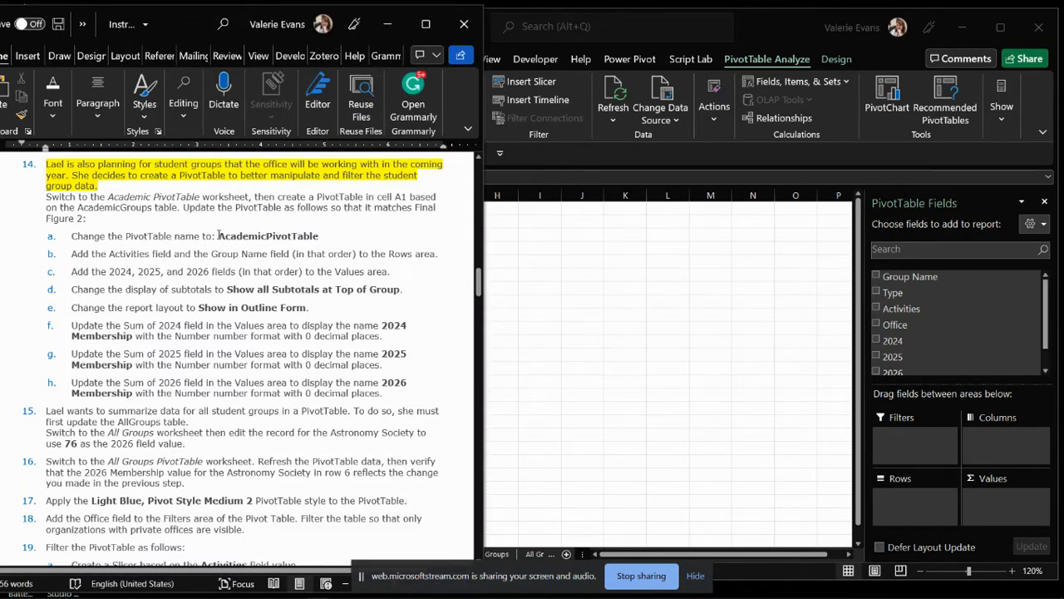
left_click_drag(220, 236, 311, 240)
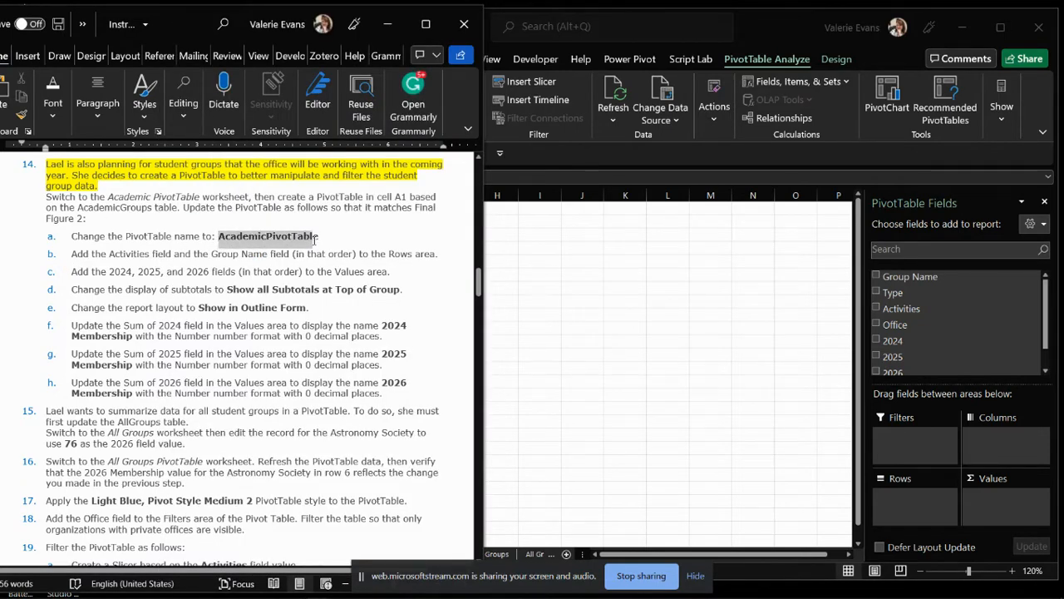
key("ctrl+c")
left_click(524, 264)
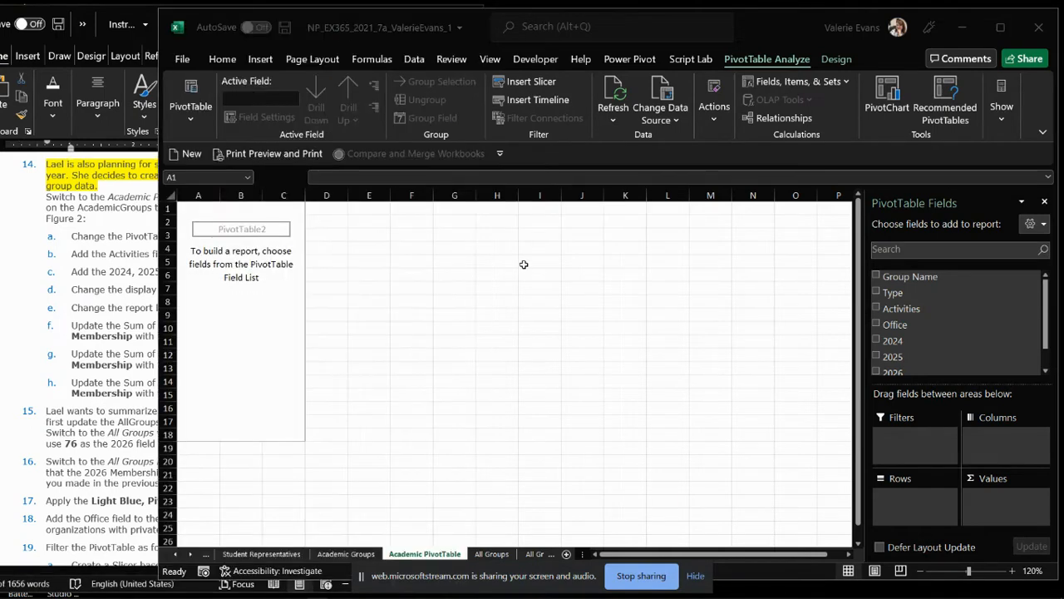
left_click(192, 125)
left_click(217, 167)
key("ctrl+v")
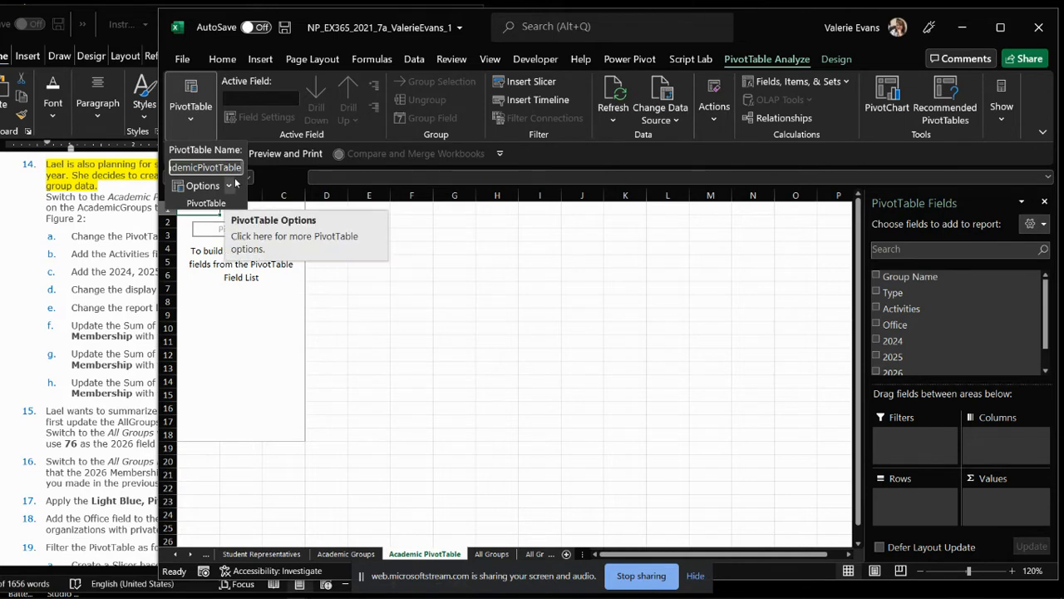
key("Return")
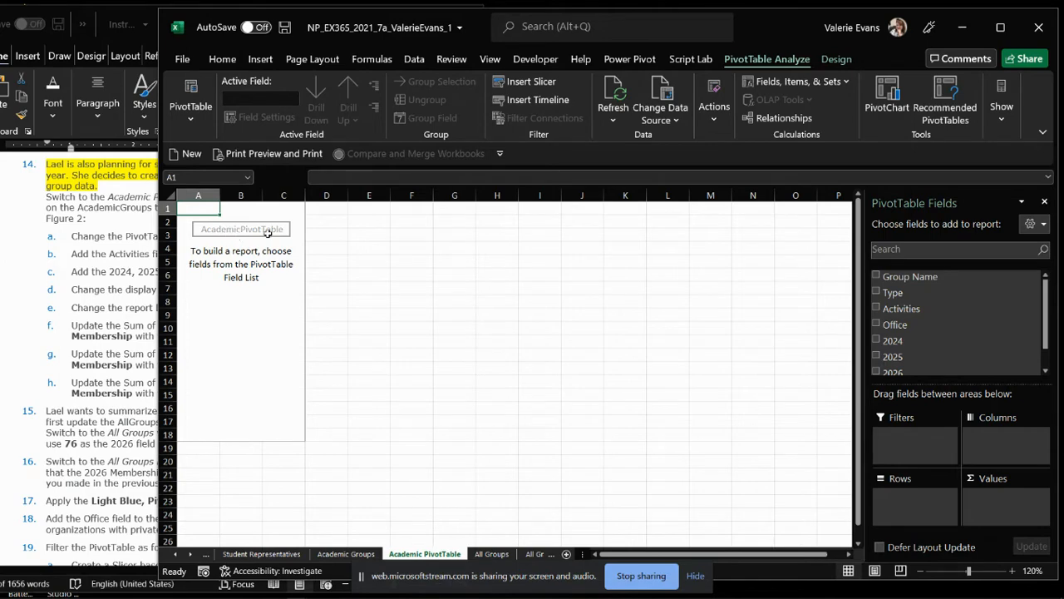
Switch to the Word instructions and highlight item a, the PivotTable name change, in turquoise
left_click(110, 249)
left_click_drag(72, 237, 316, 236)
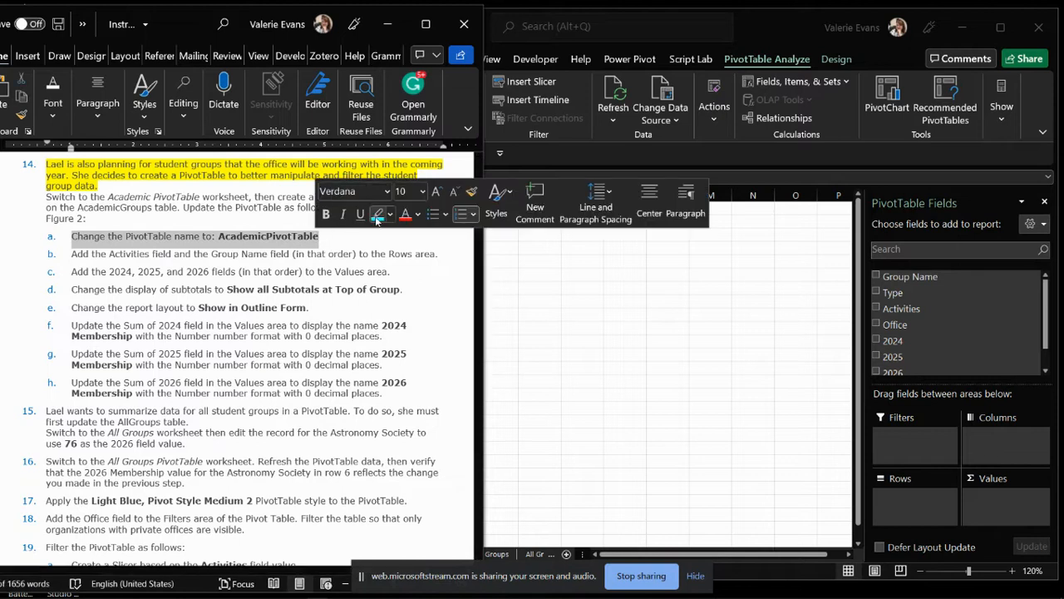
left_click(378, 217)
Following item b, add the Activities field and then the Group Name field to the PivotTable's Rows area in Excel
left_click_drag(74, 255, 432, 255)
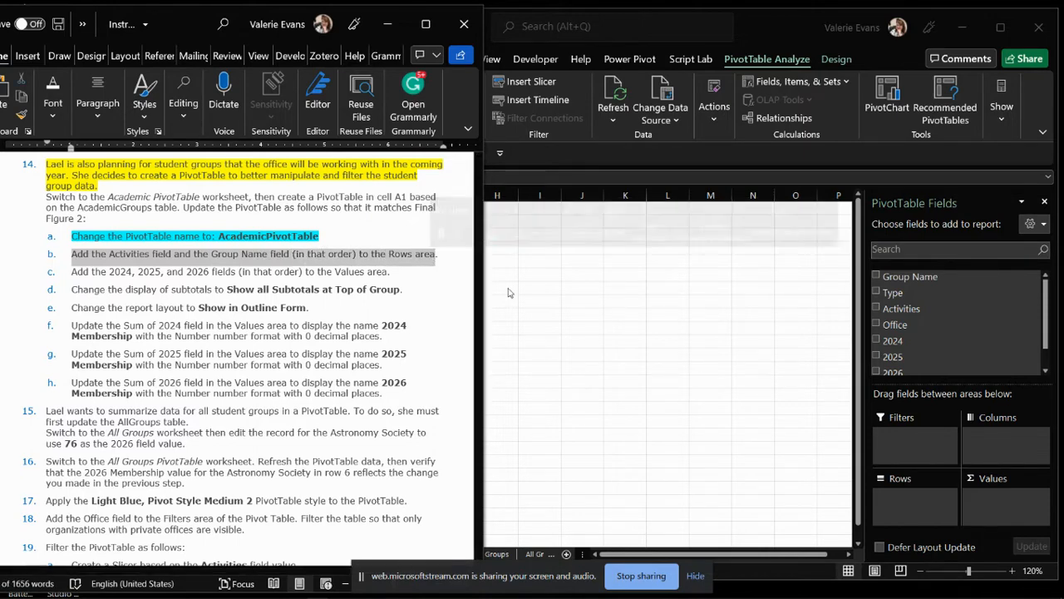
left_click(537, 291)
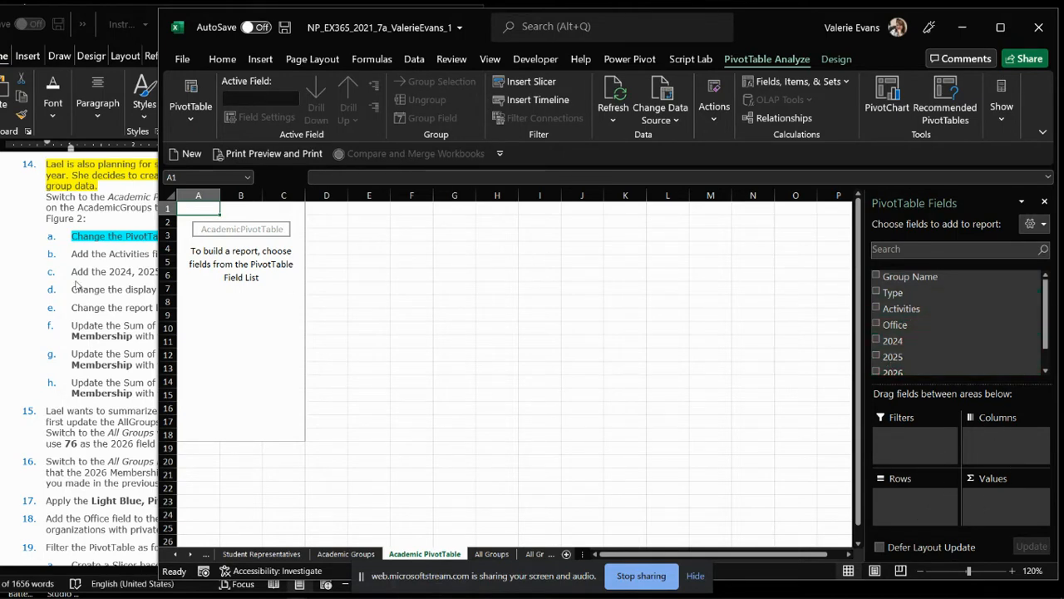
left_click(102, 253)
triple_click(101, 254)
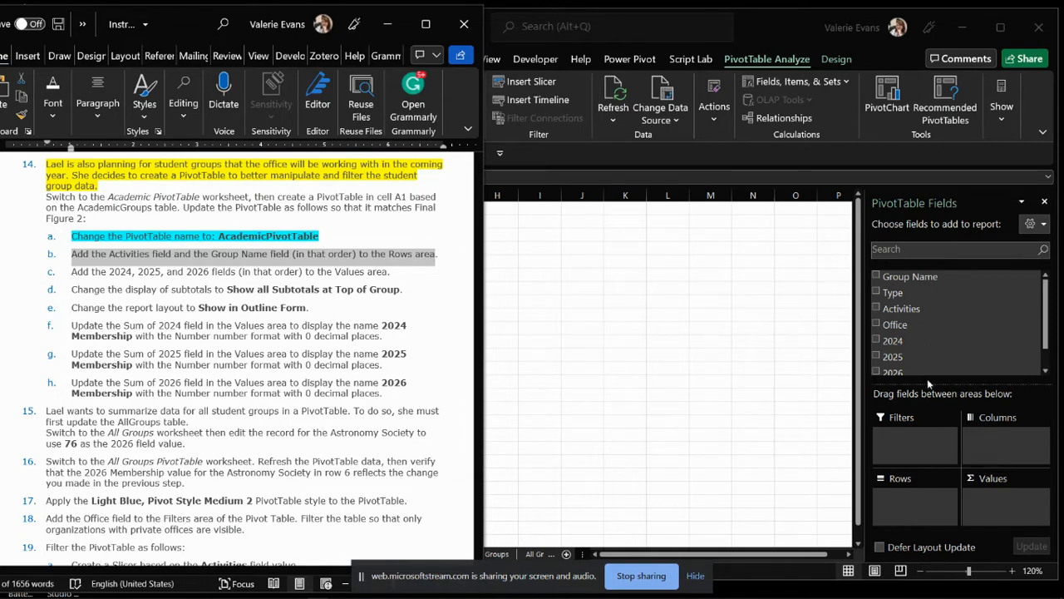
left_click(931, 342)
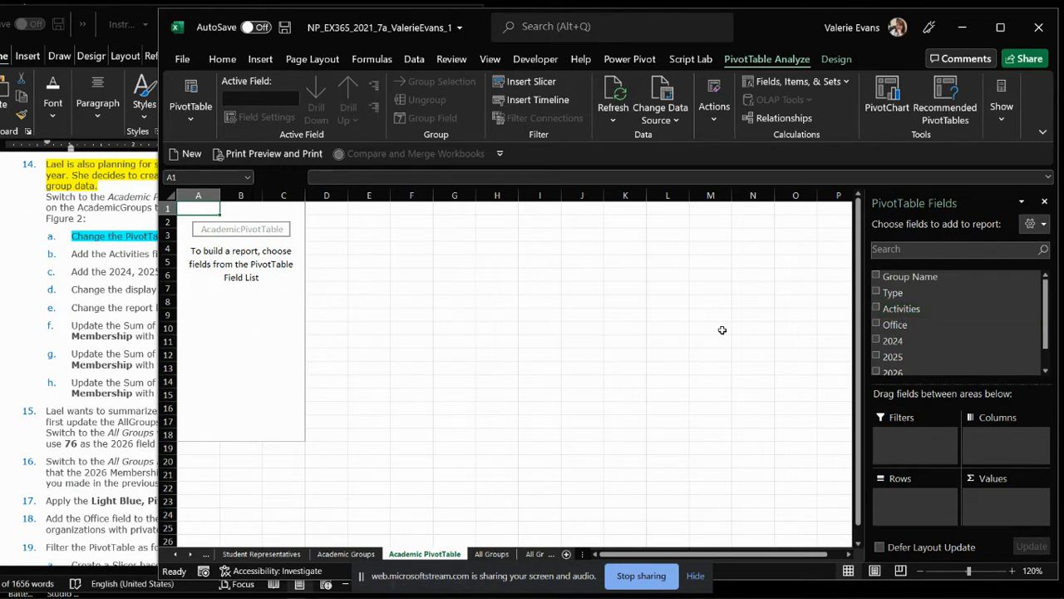
left_click_drag(907, 309, 913, 507)
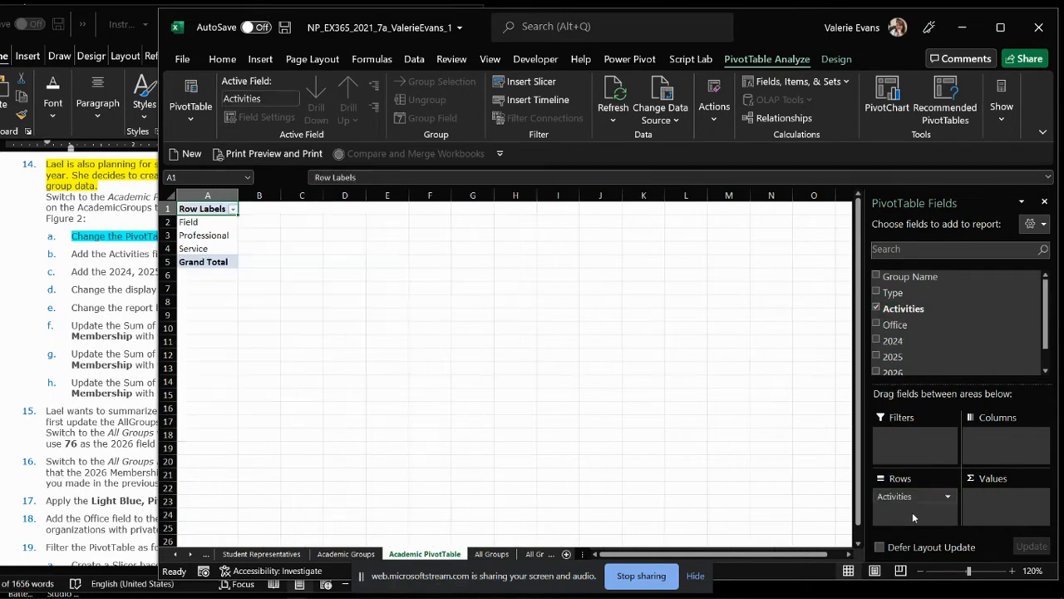
left_click_drag(906, 281, 917, 516)
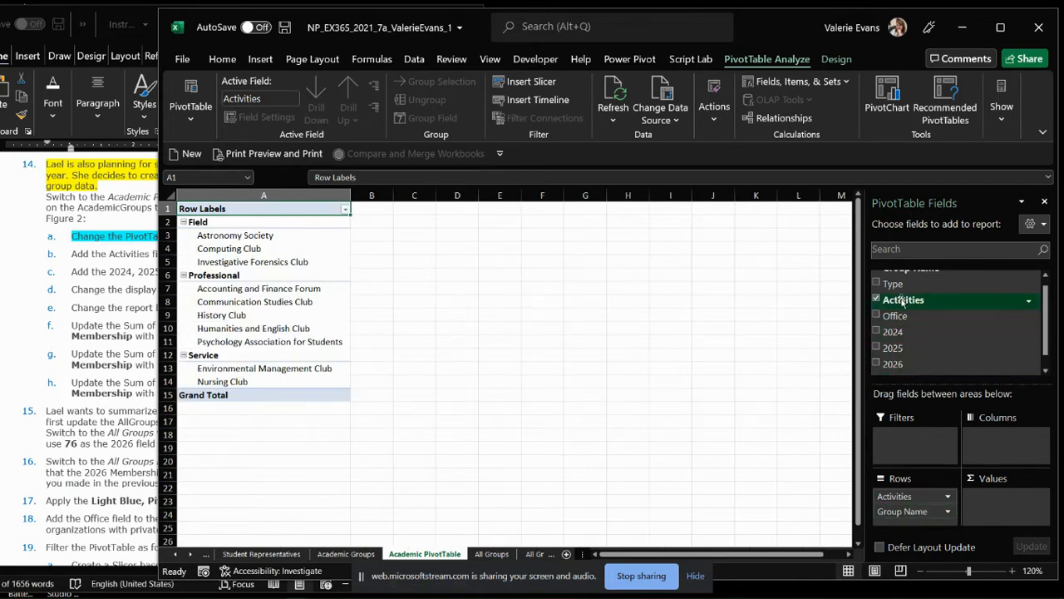
scroll(902, 310, "up", 1)
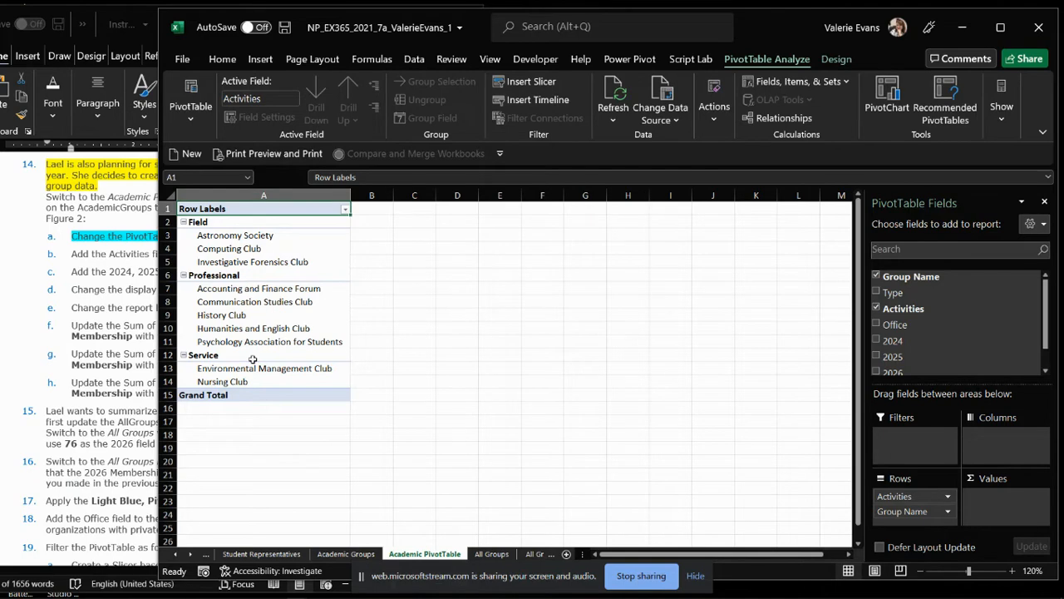
Switch to the Word instructions and highlight item b, about the Rows area fields, in turquoise
left_click(121, 263)
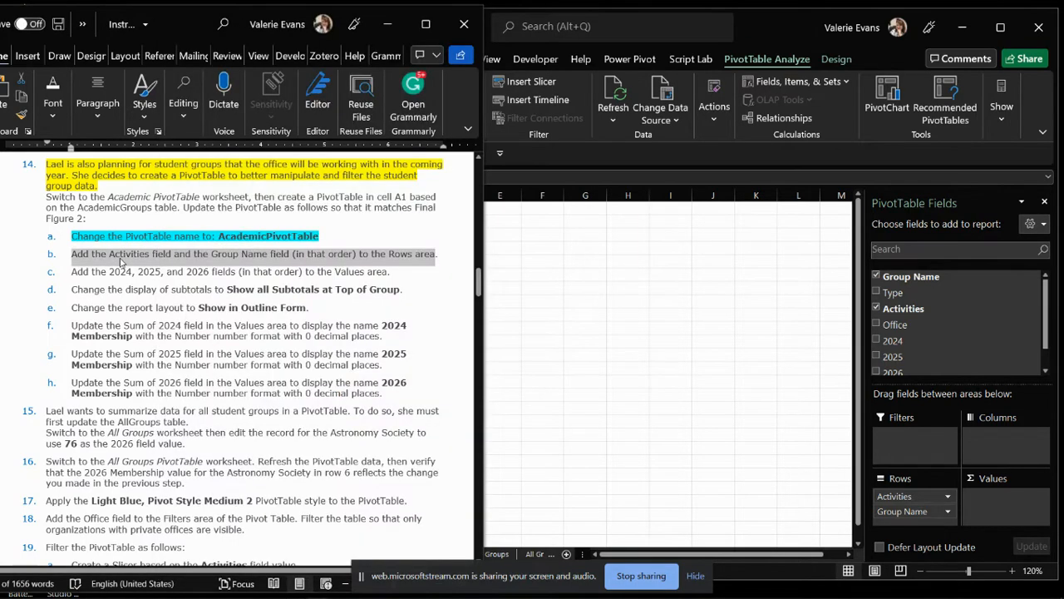
left_click(55, 121)
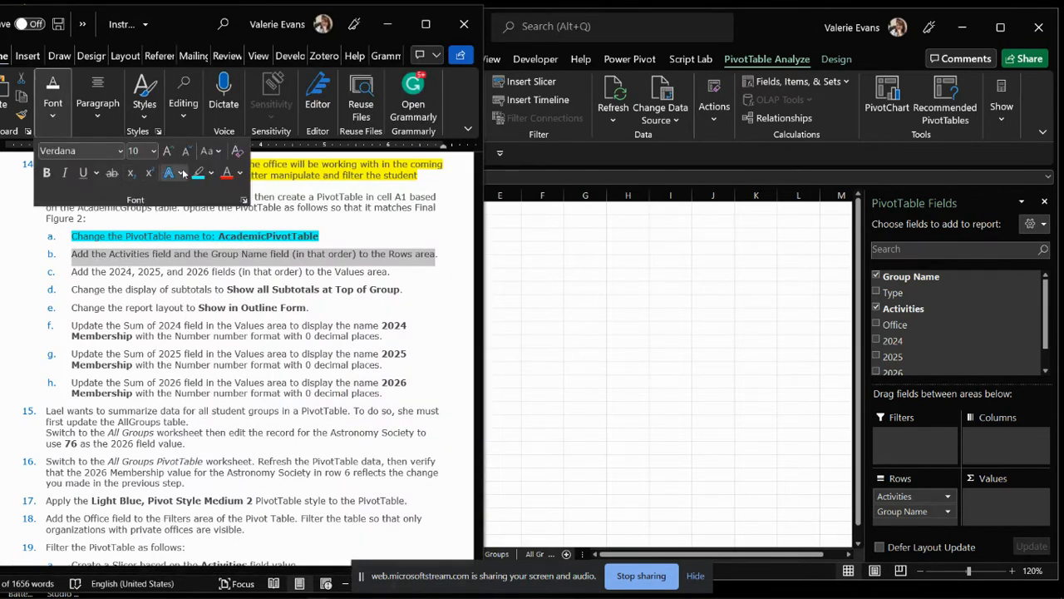
left_click(197, 173)
Following item c, add the 2024, 2025 and 2026 fields, in that order, to the PivotTable's Values area in Excel
left_click_drag(73, 272, 389, 272)
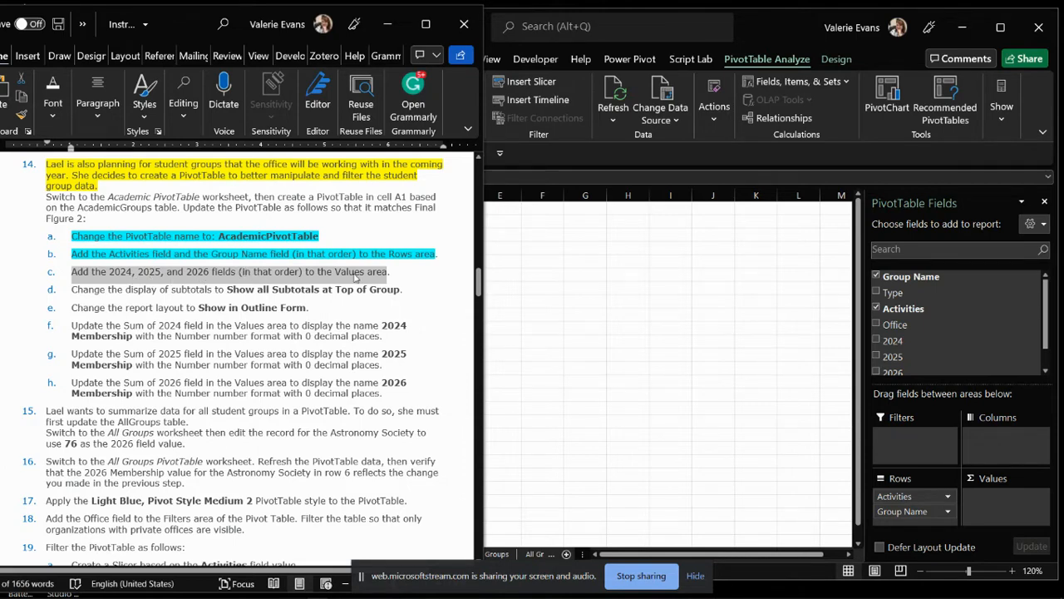
left_click(905, 344)
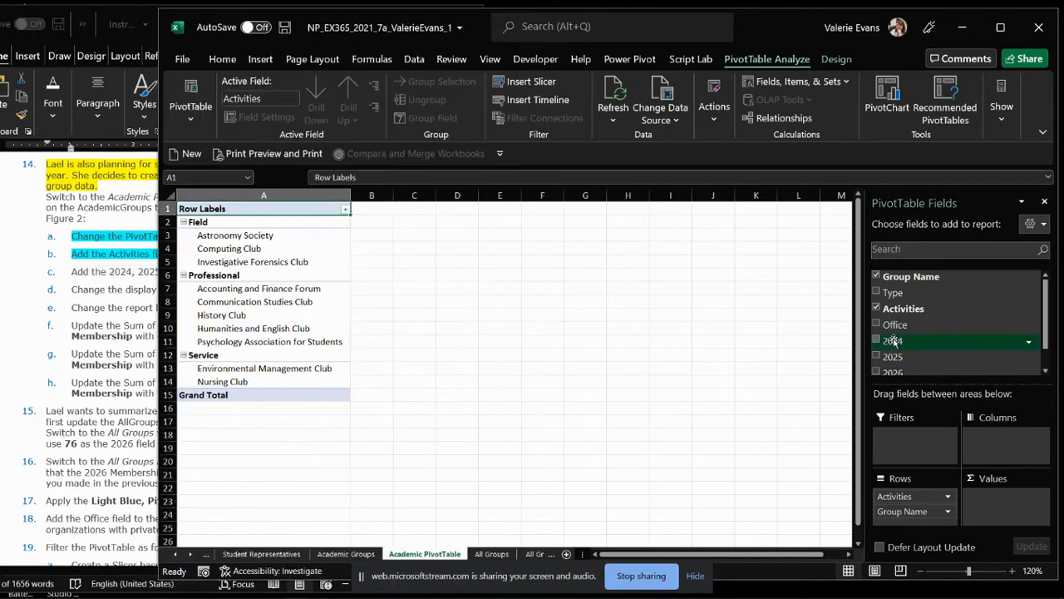
left_click_drag(891, 342, 988, 502)
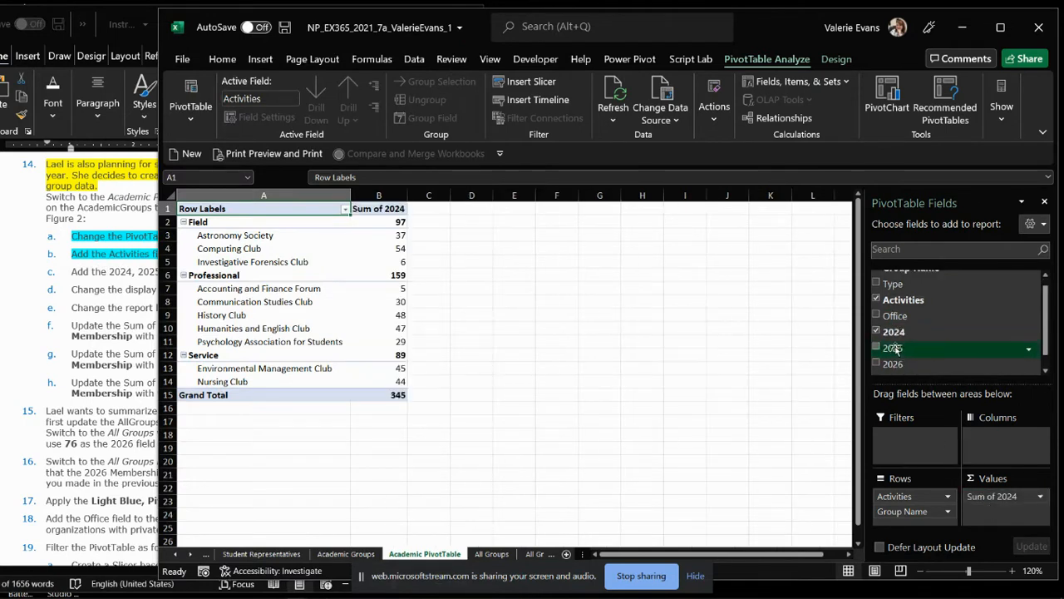
left_click_drag(905, 369, 990, 506)
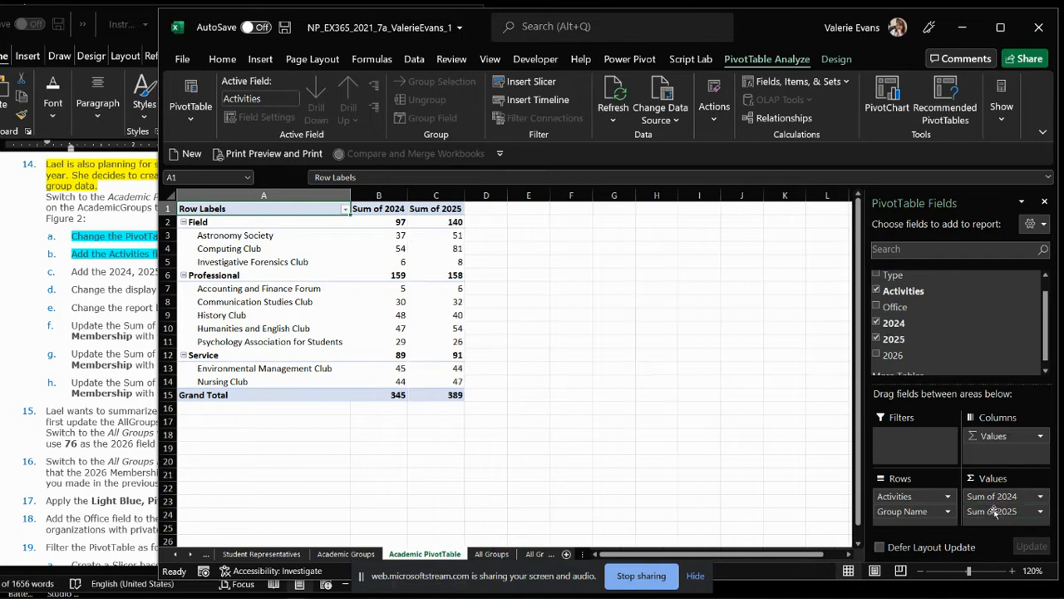
left_click_drag(894, 356, 983, 509)
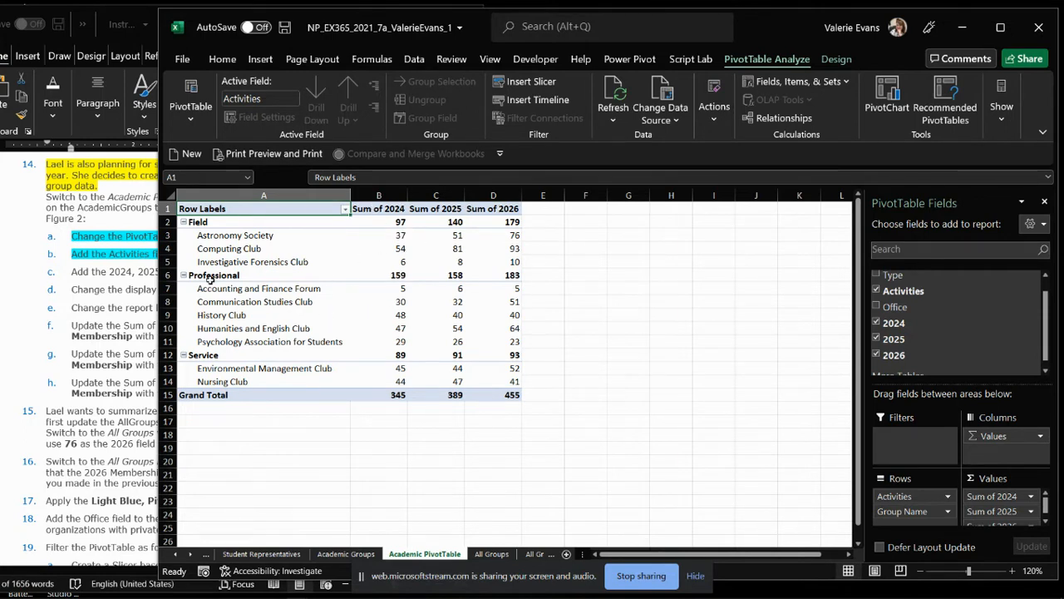
Switch to the Word instructions and highlight item c, about the Values area fields, in turquoise
triple_click(76, 279)
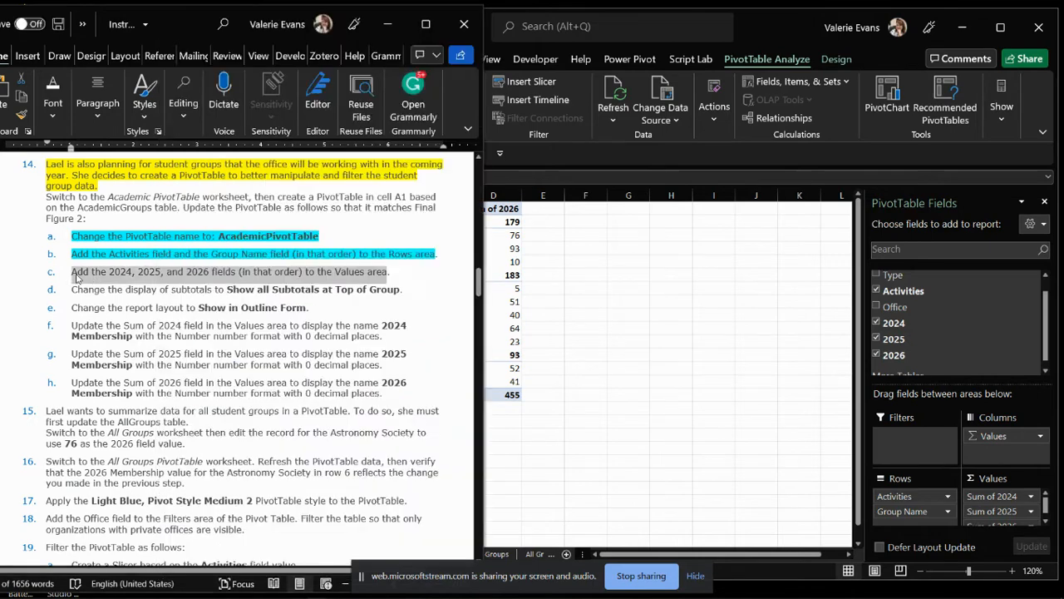
left_click(53, 117)
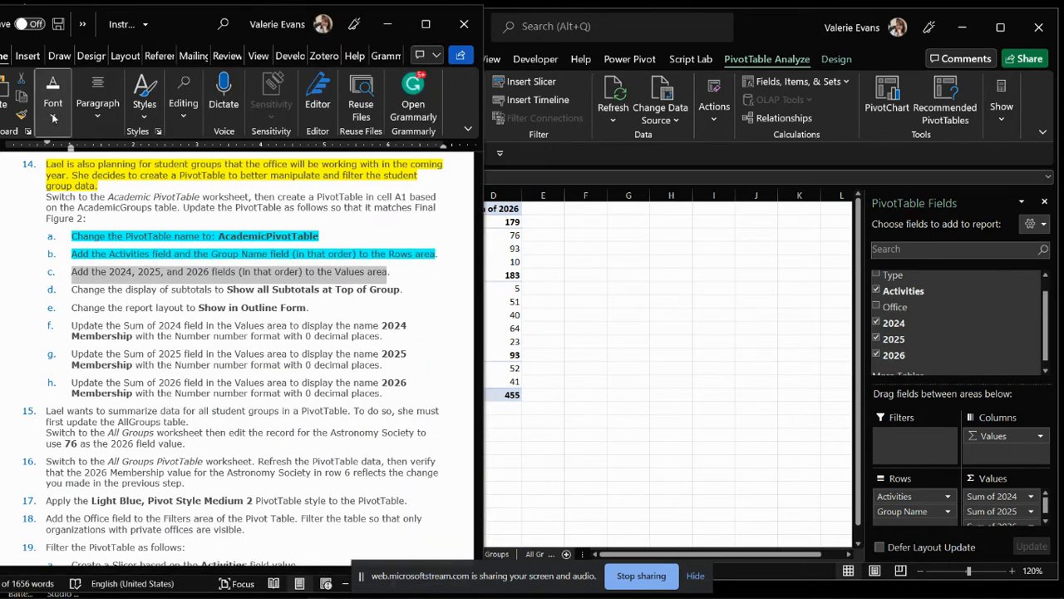
left_click(198, 175)
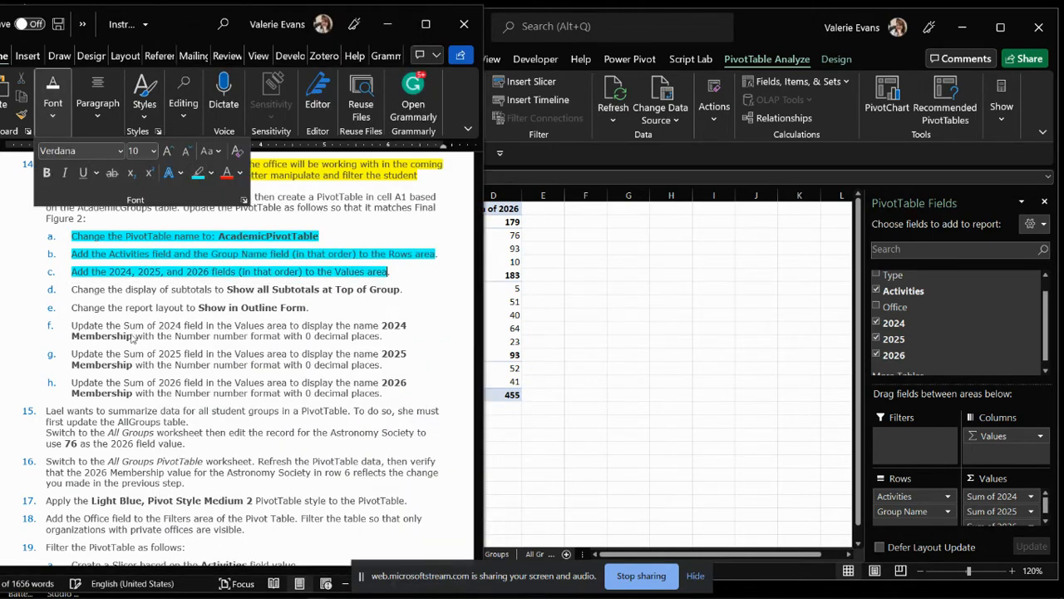
Following item d, set the PivotTable's subtotals in Excel to Show all Subtotals at Top of Group
left_click_drag(73, 290, 384, 294)
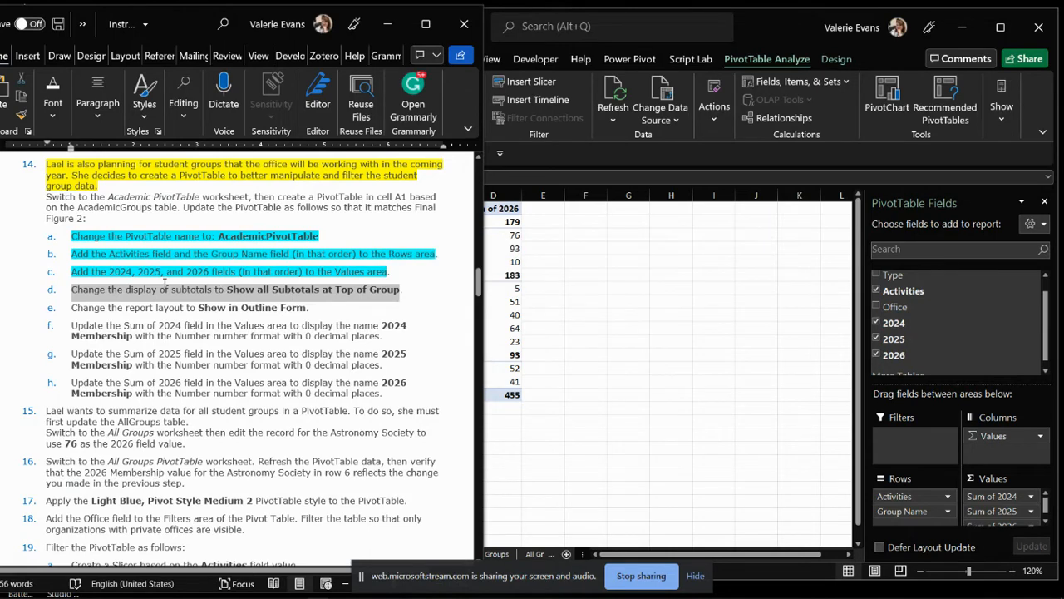
key("alt+Tab")
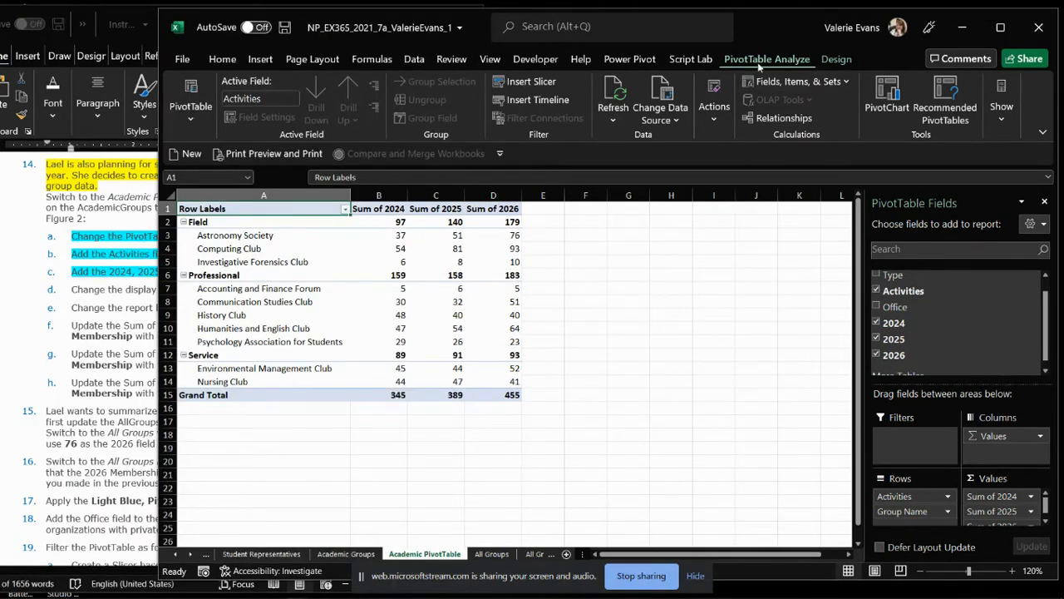
left_click(837, 59)
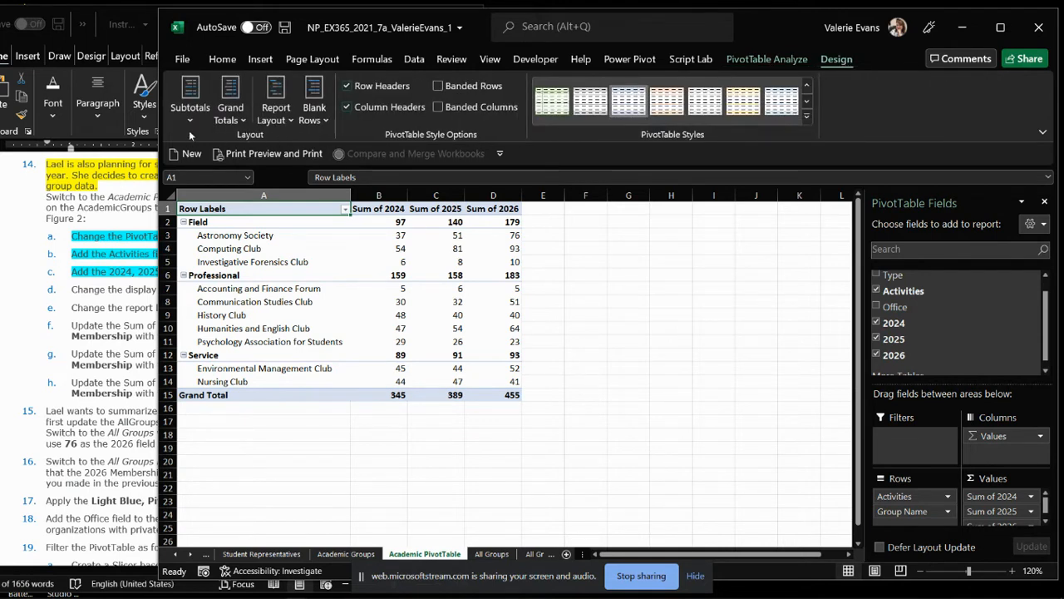
left_click(192, 120)
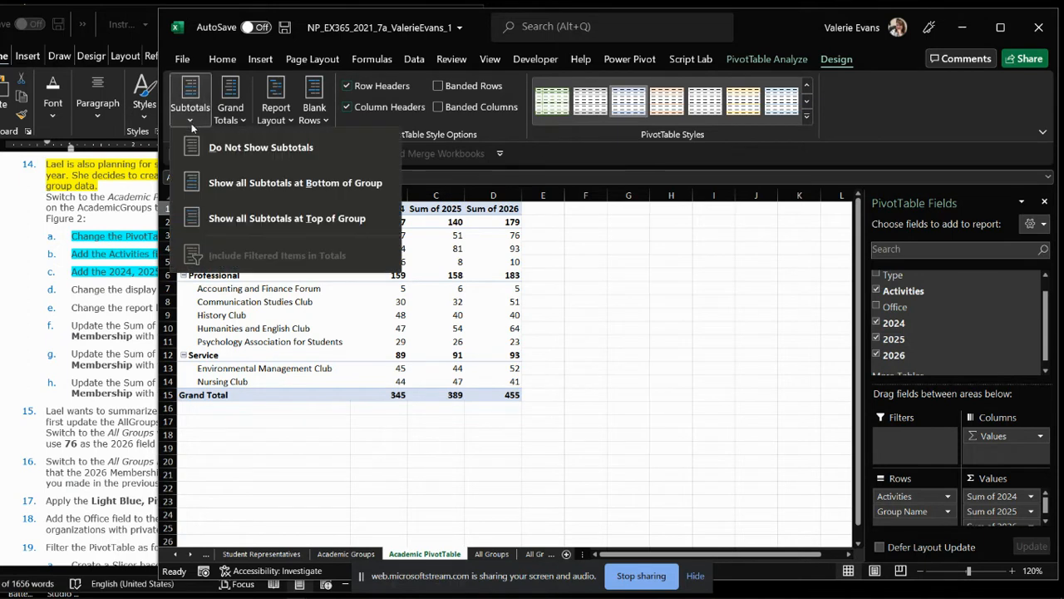
left_click(323, 219)
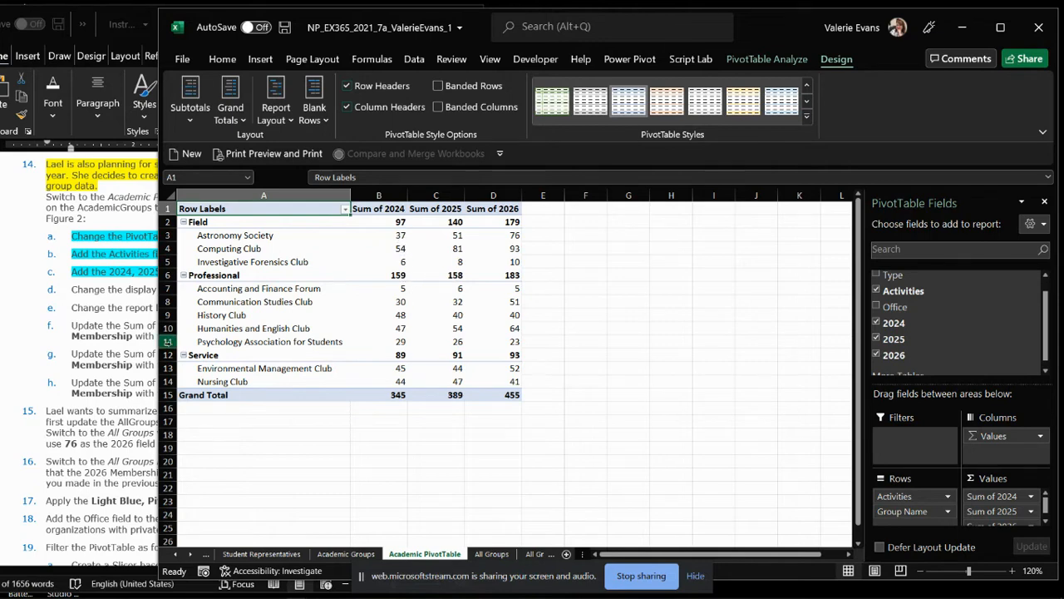
Switch to the Word instructions and highlight item d, about the subtotals display, in turquoise
left_click(136, 309)
left_click(58, 120)
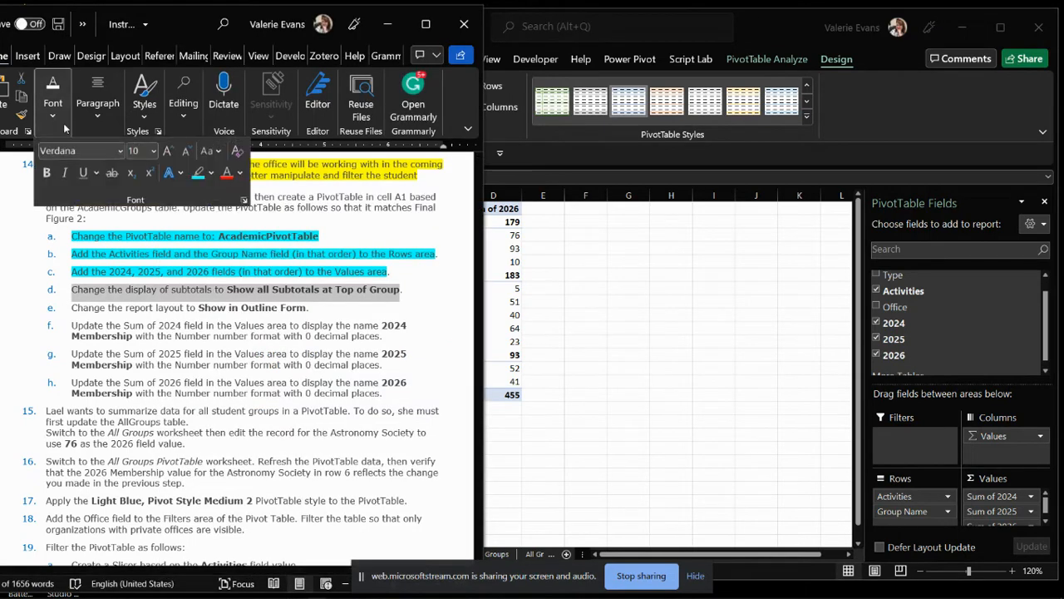
left_click(198, 172)
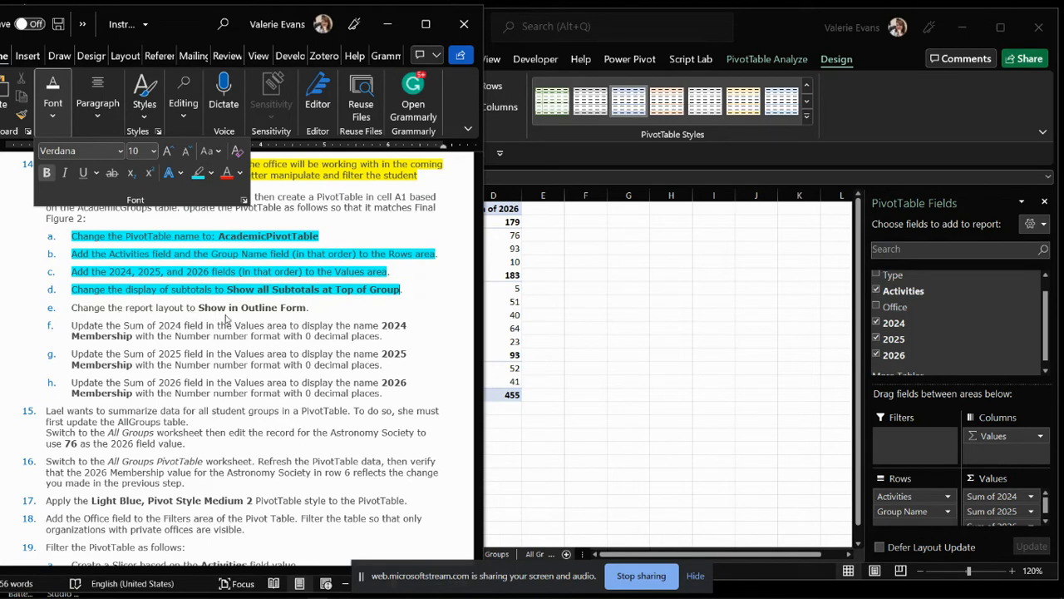
Switch to Excel and change the PivotTable's report layout to Show in Outline Form
left_click(586, 309)
left_click(499, 299)
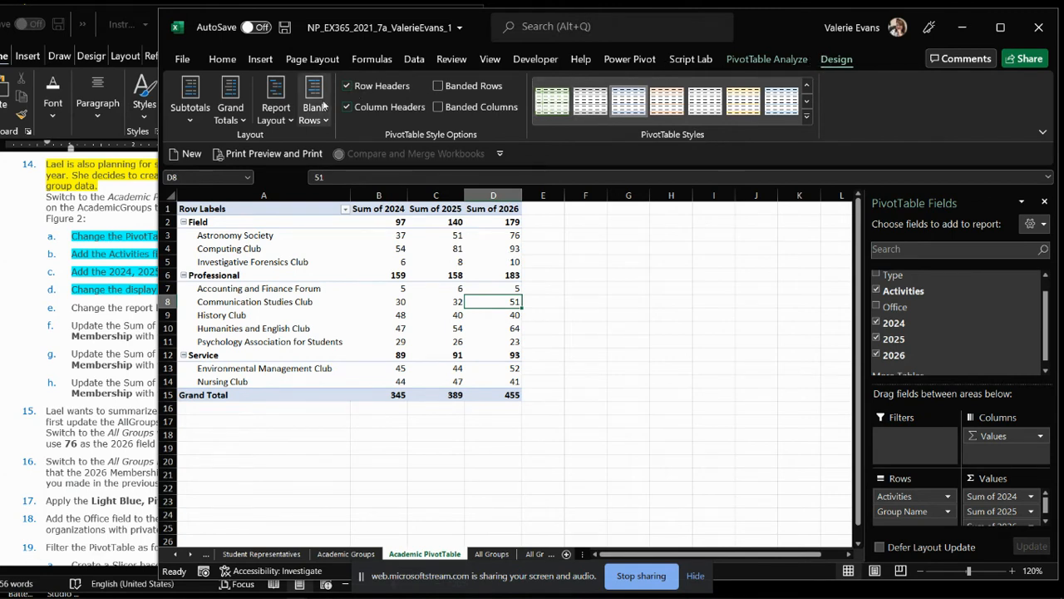
left_click(284, 120)
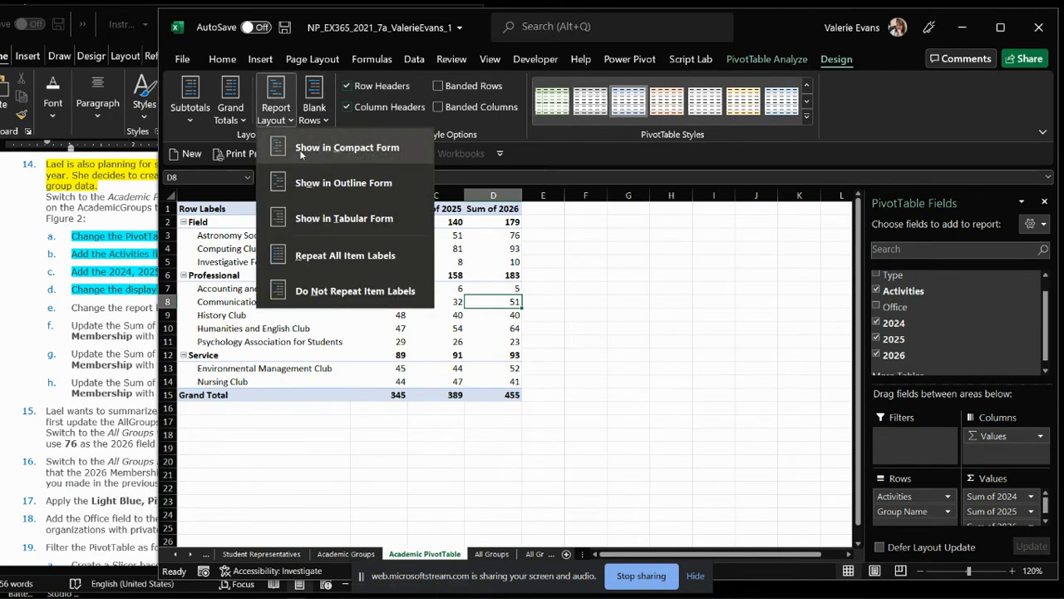
left_click(347, 186)
Switch to the Word instructions and highlight item e, about the report layout, in turquoise
left_click(104, 283)
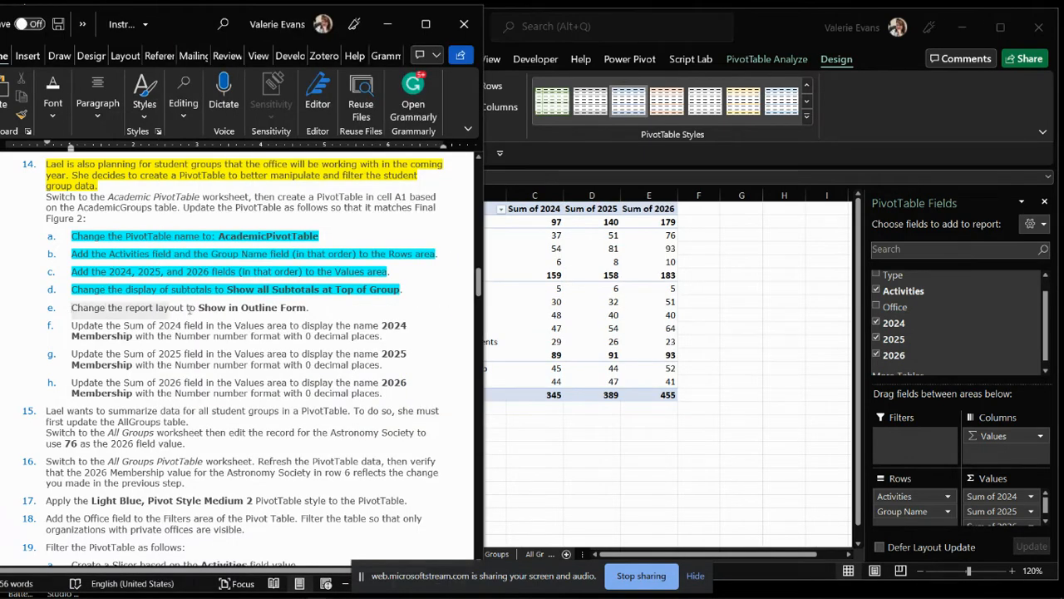
left_click_drag(73, 308, 303, 310)
left_click(361, 288)
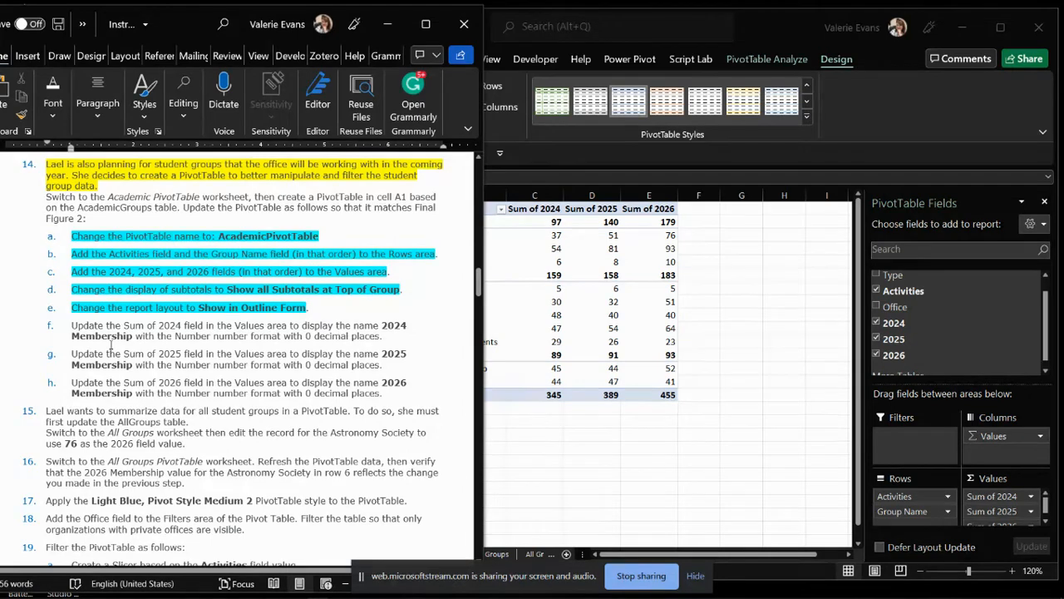
Switch to Excel and set the custom name of the Sum of 2024 value field to 2024 Membership
left_click(532, 229)
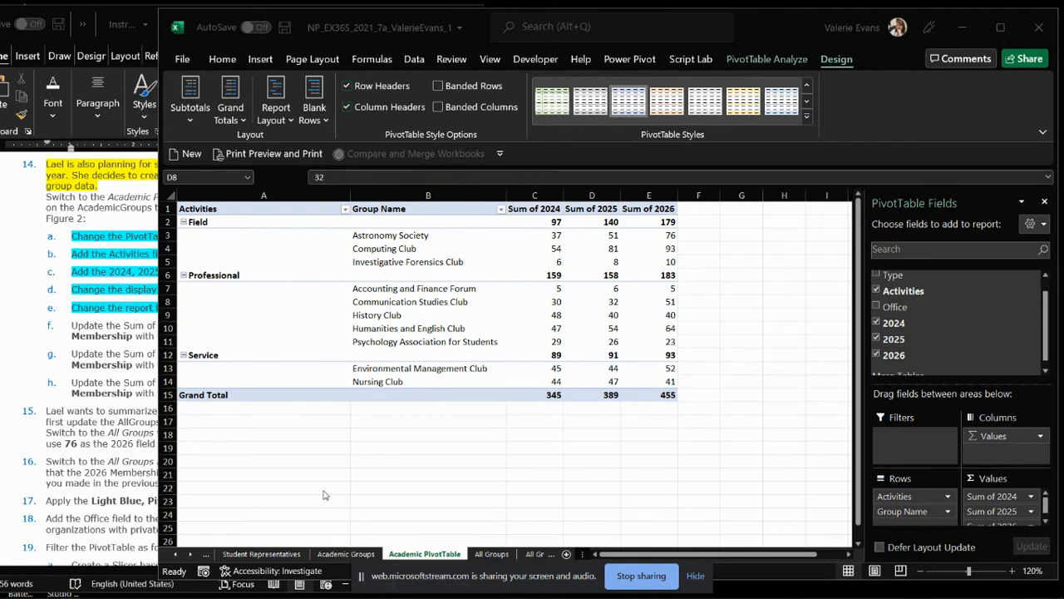
left_click(1019, 503)
left_click(1031, 497)
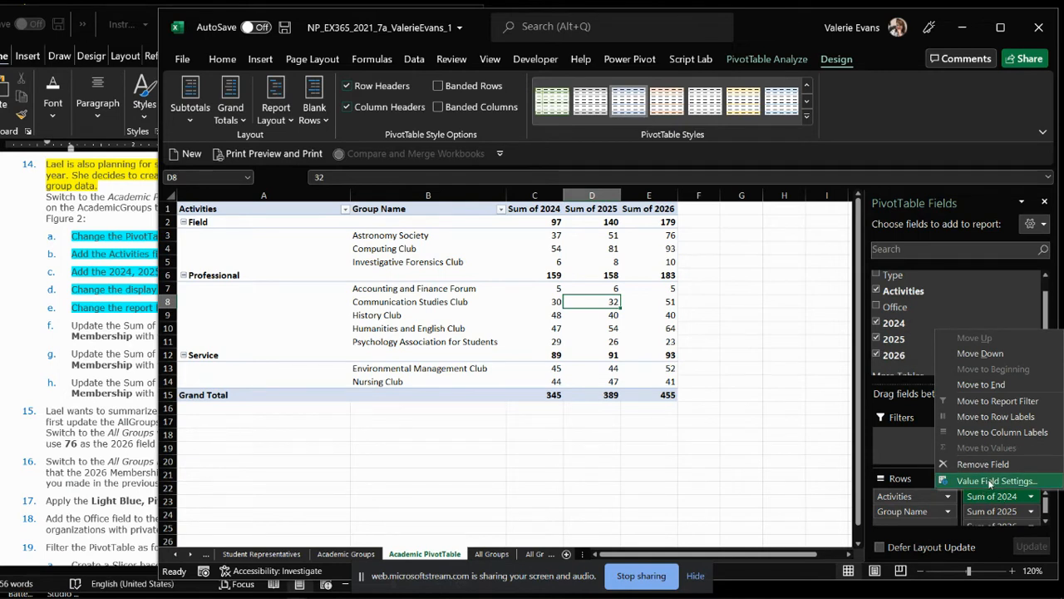
left_click(990, 482)
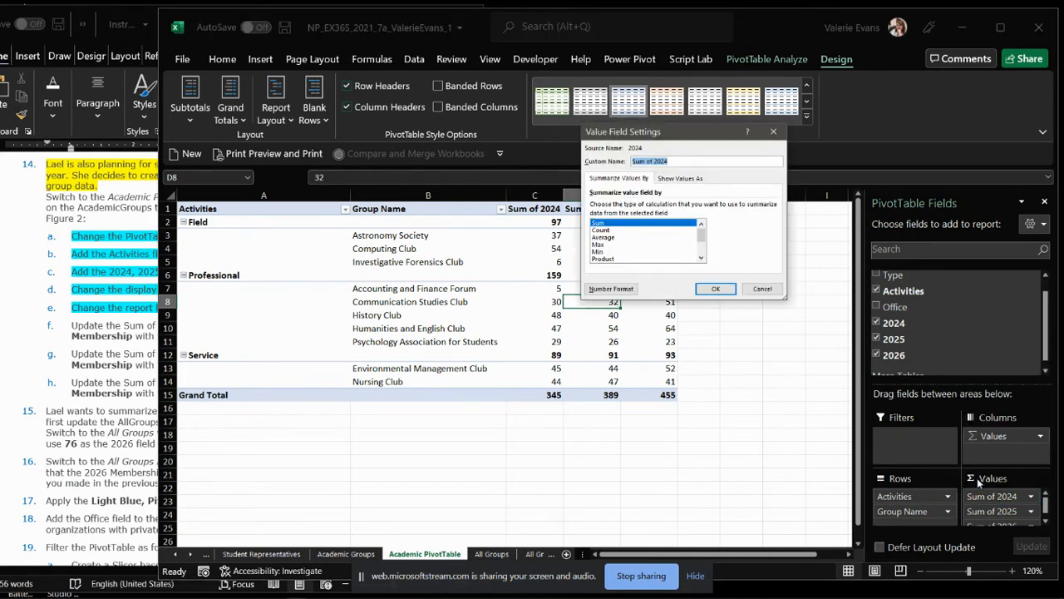
left_click(653, 161)
key("BackSpace")
key("BackSpace")
key("BackSpace")
key("BackSpace")
key("BackSpace")
key("BackSpace")
key("BackSpace")
left_click(715, 289)
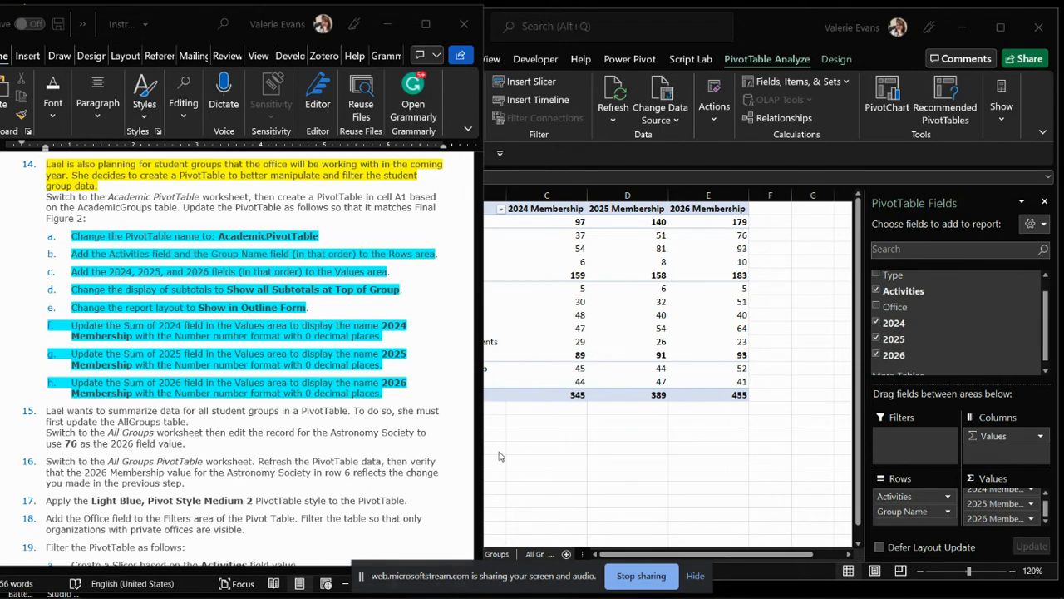
Switch to Excel and enter 76 as the Astronomy Society's 2026 value on the Academic Groups worksheet
left_click(554, 450)
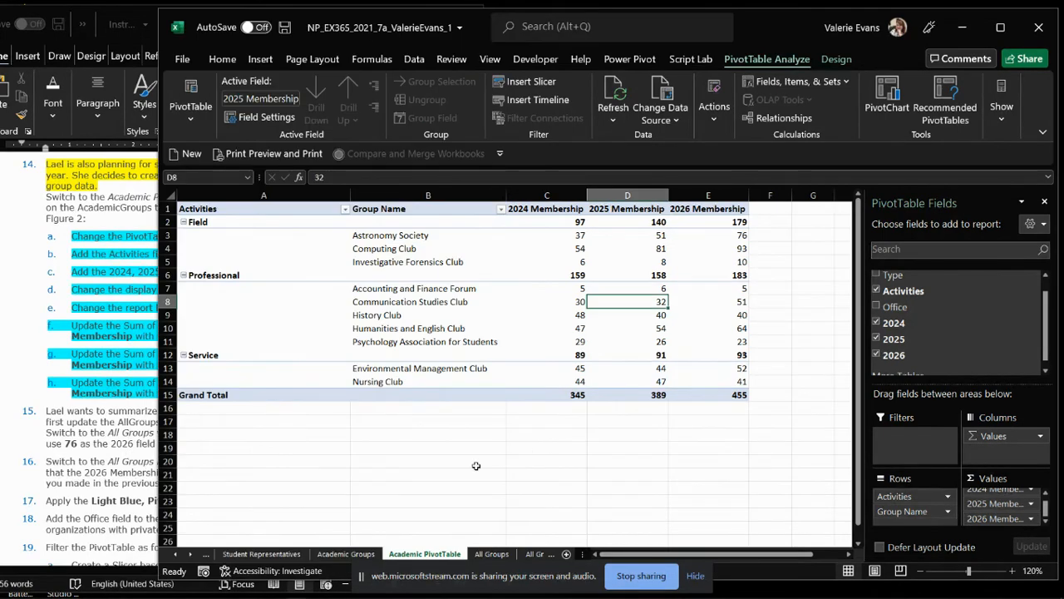
left_click(345, 554)
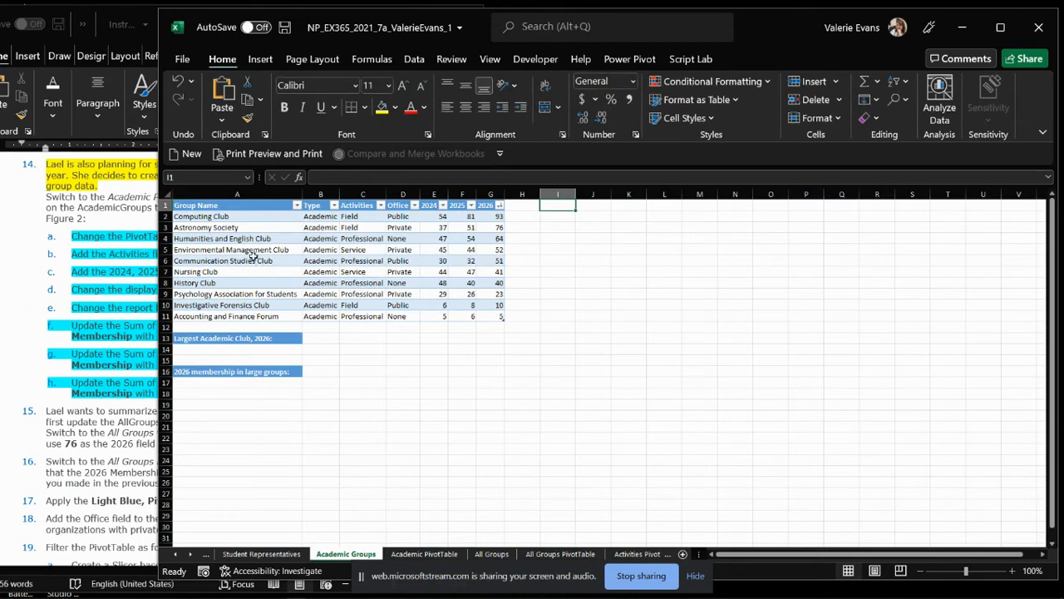
left_click(495, 228)
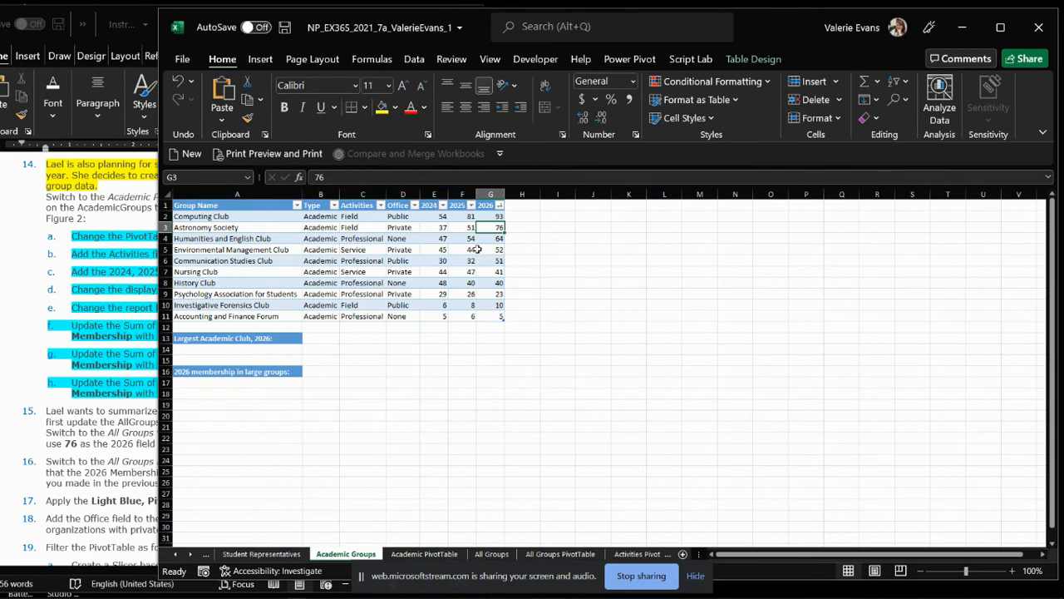
type("76")
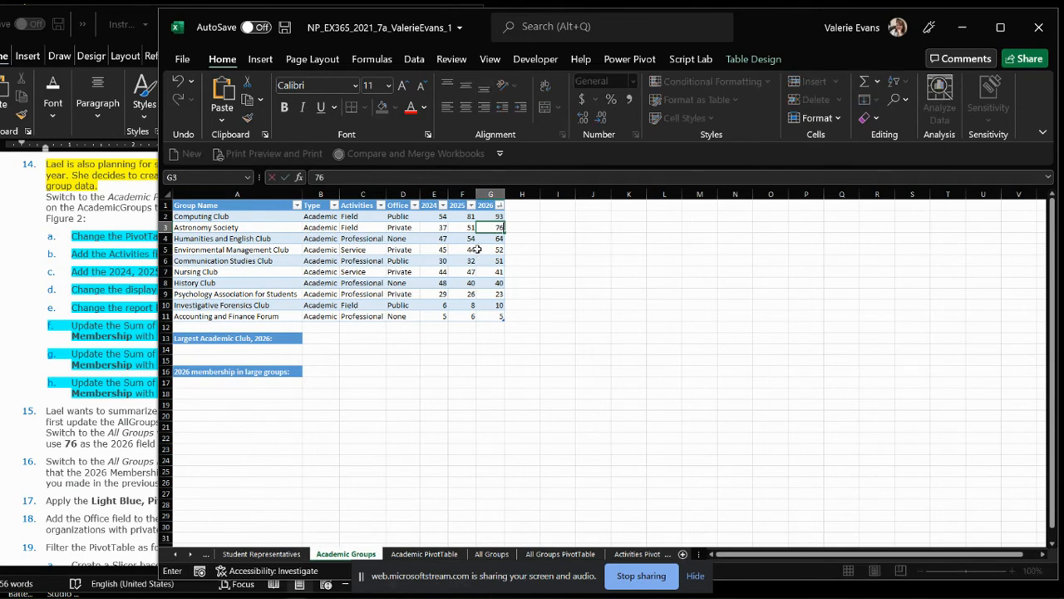
key("Return")
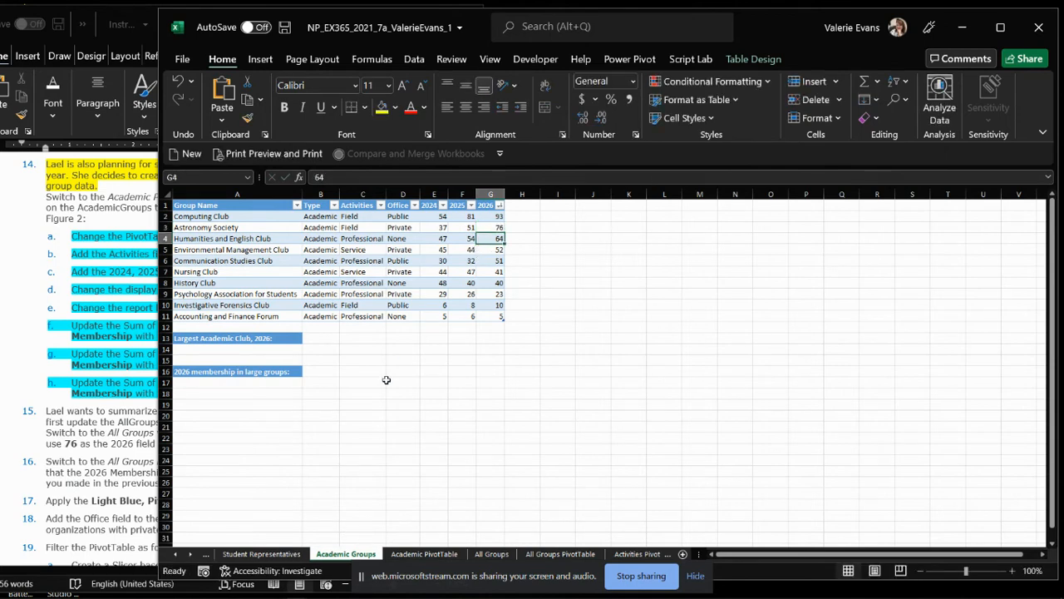
Refresh the PivotTable data on the Academic PivotTable worksheet
left_click(422, 556)
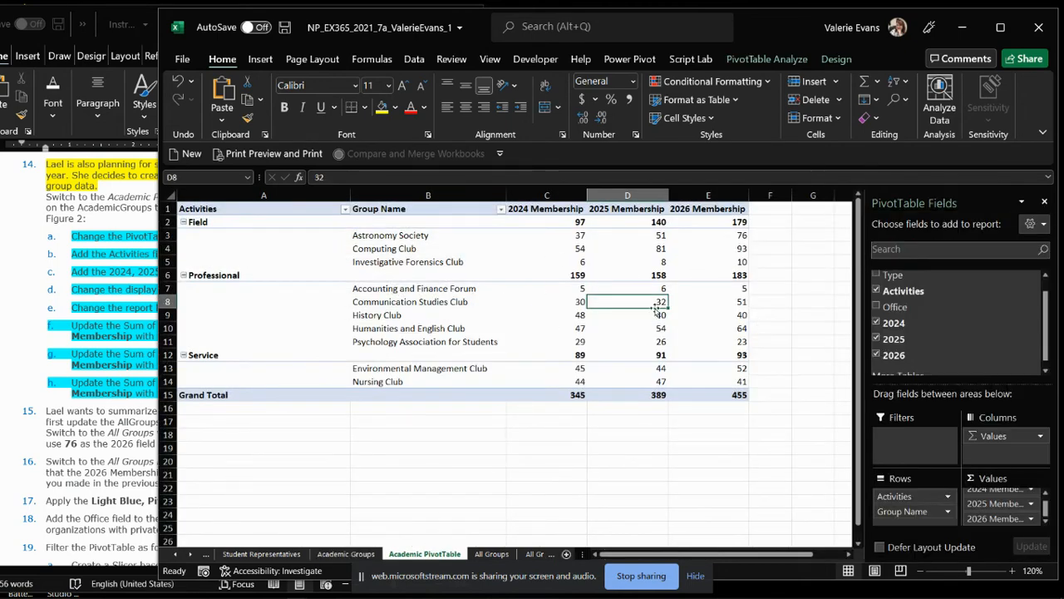
left_click(770, 59)
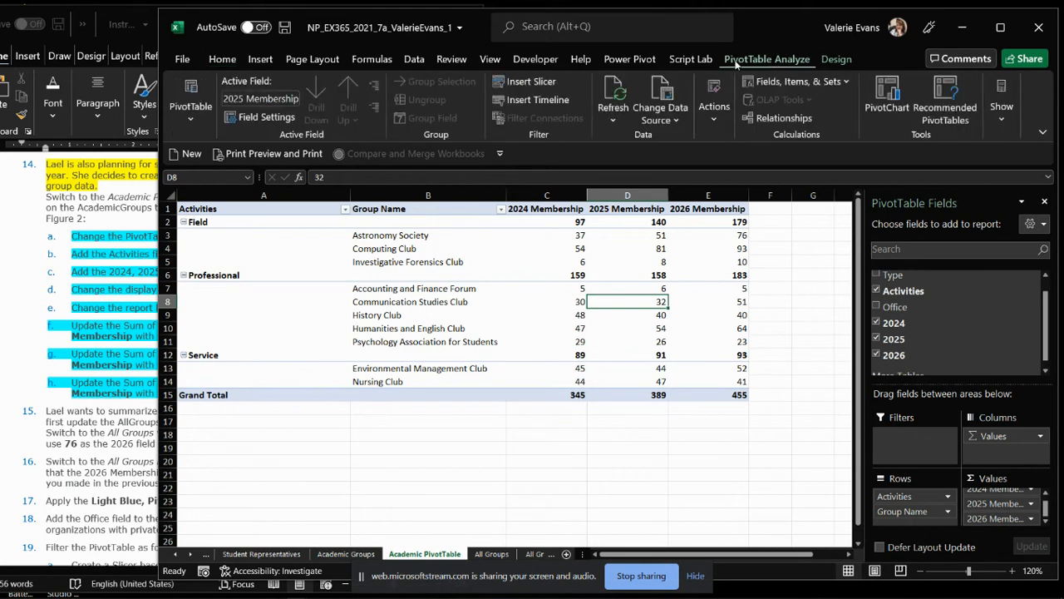
left_click(618, 93)
Switch to the Word instructions, highlight tasks 15 and 16 in turquoise, and move on to tasks 17 to 19
key("alt+Tab")
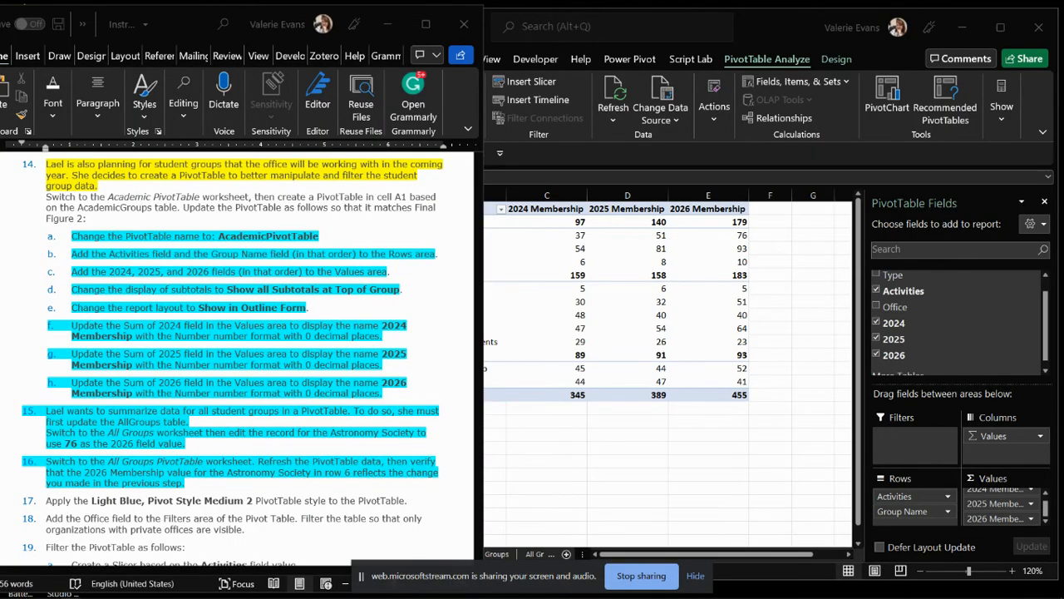
scroll(221, 458, "down", 4)
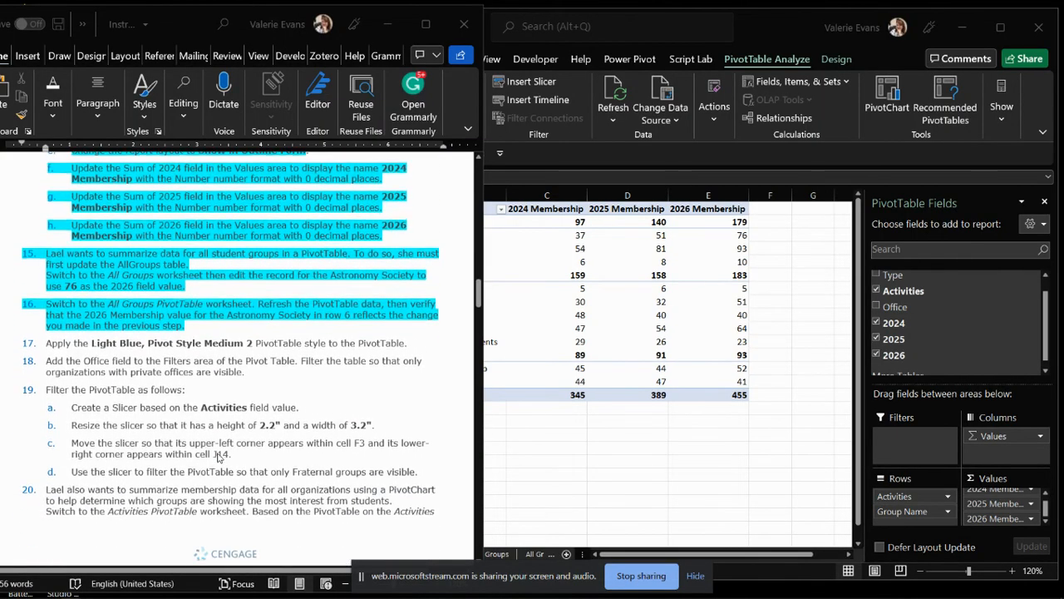